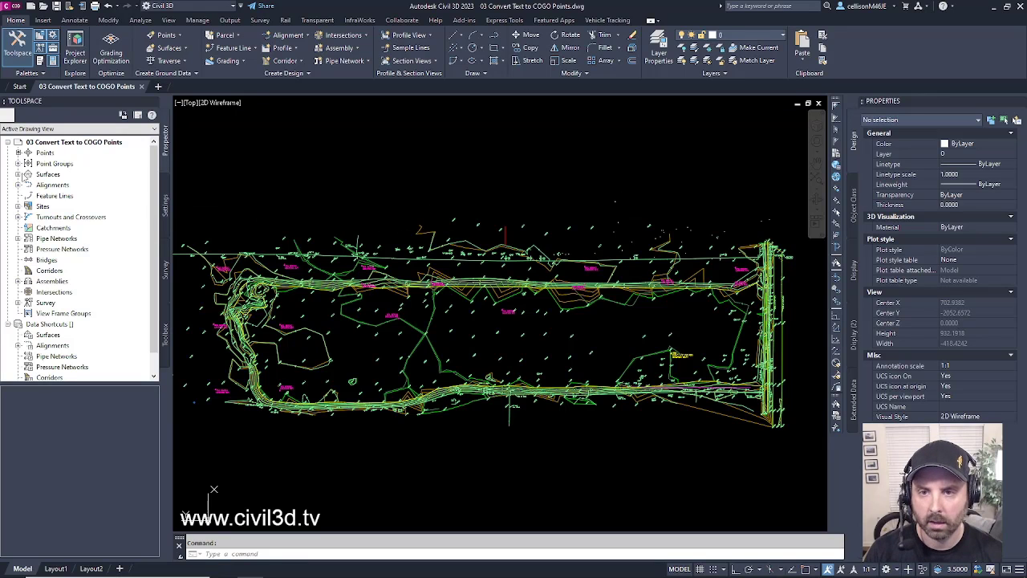
- Expand Surfaces > EG > Definition in Prospector and list its Drawing Objects, showing the Topo Shots entry
click(18, 174)
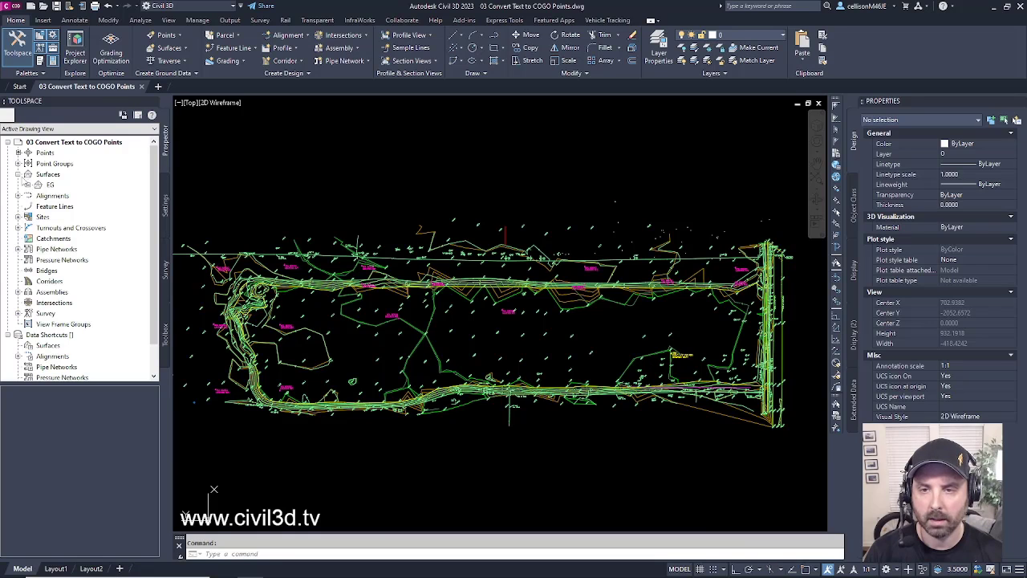
click(28, 184)
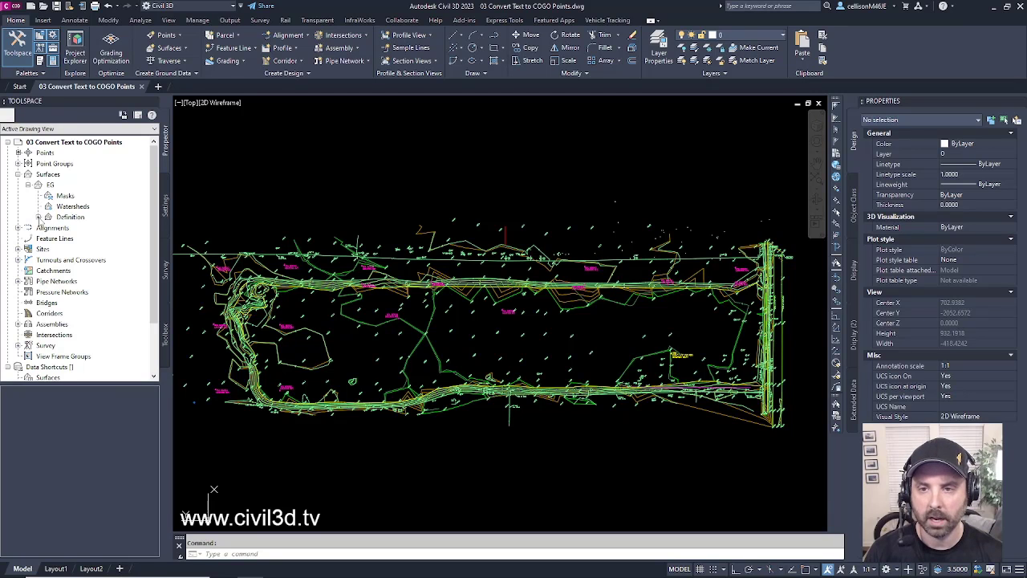
click(38, 217)
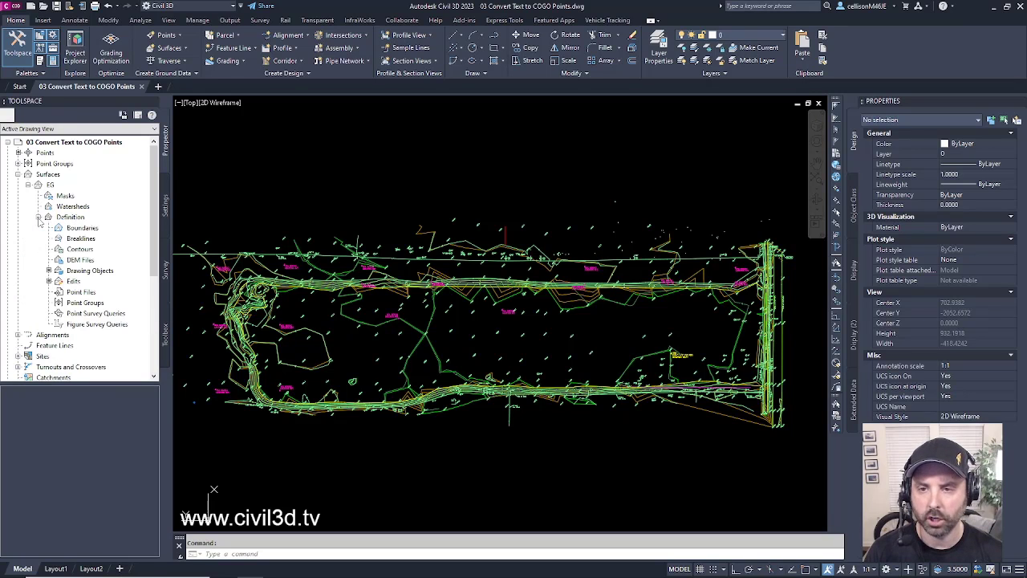
click(98, 271)
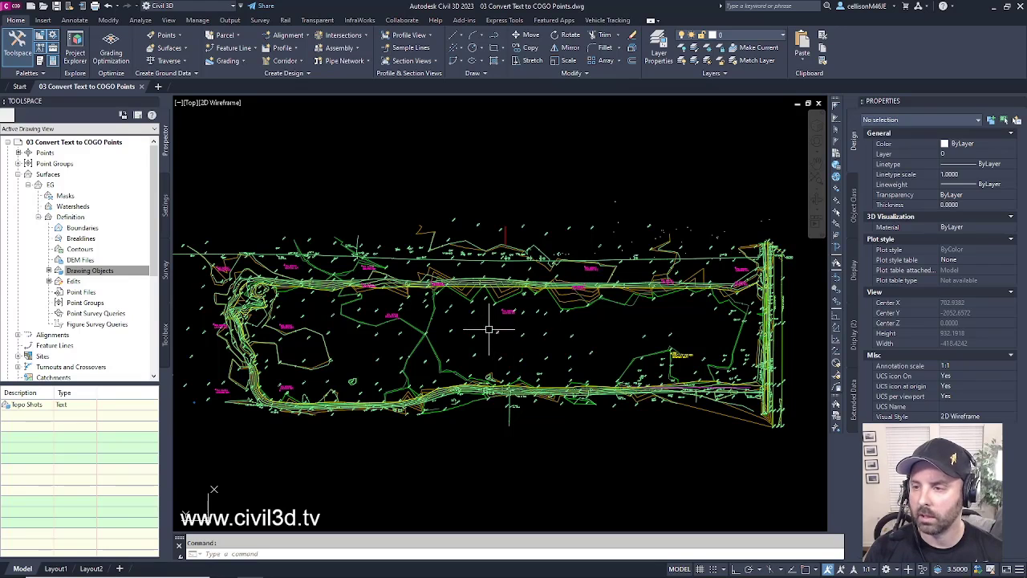
scroll(482, 317, up, 3)
scroll(482, 297, up, 10)
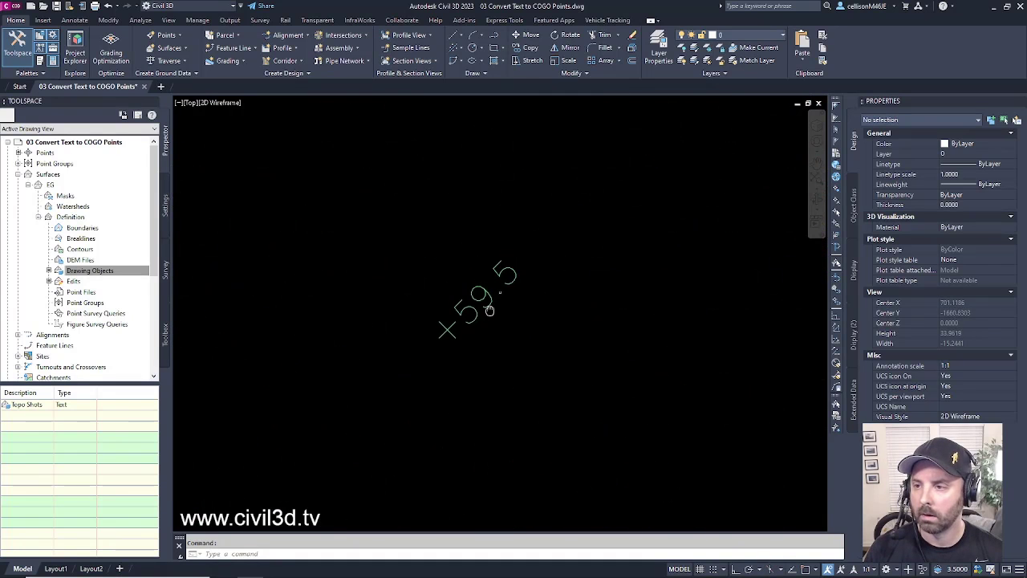
mouse_move(499, 367)
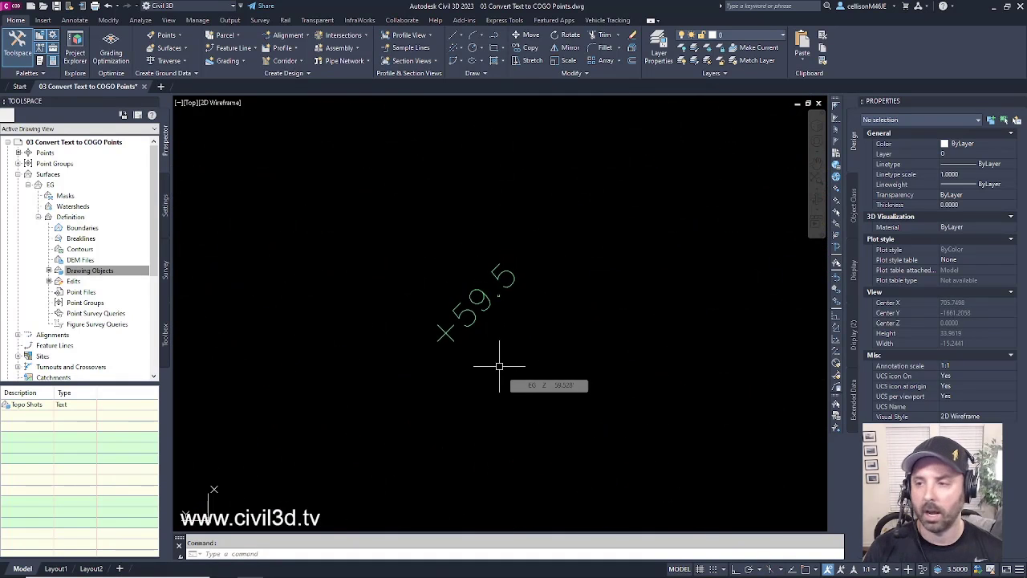
click(52, 185)
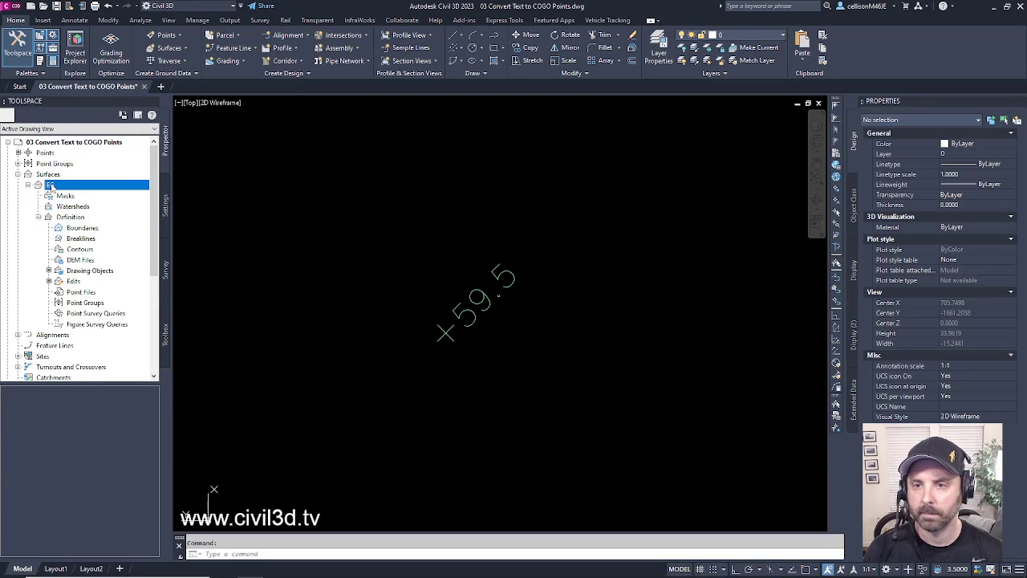
right_click(52, 186)
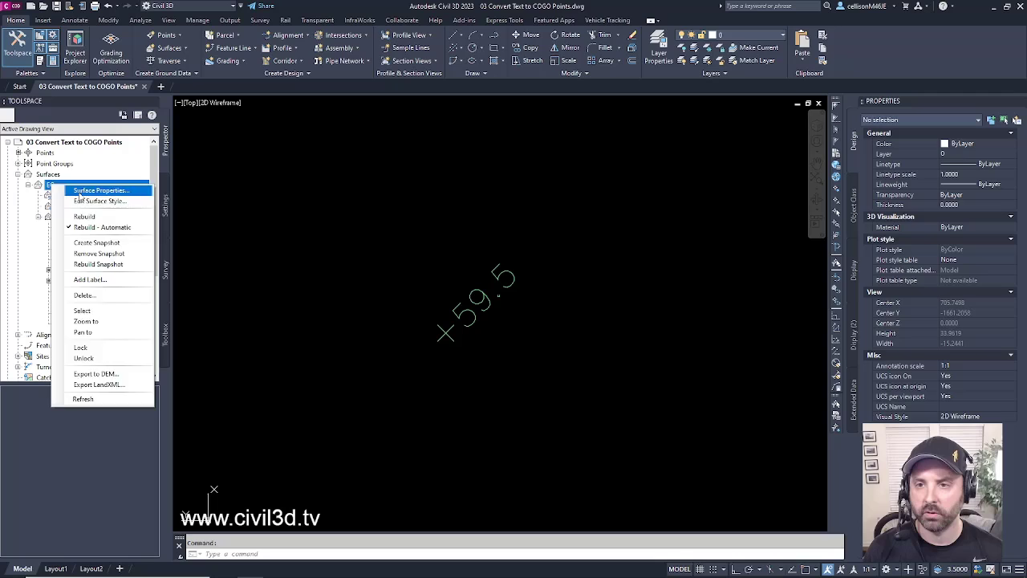
click(96, 190)
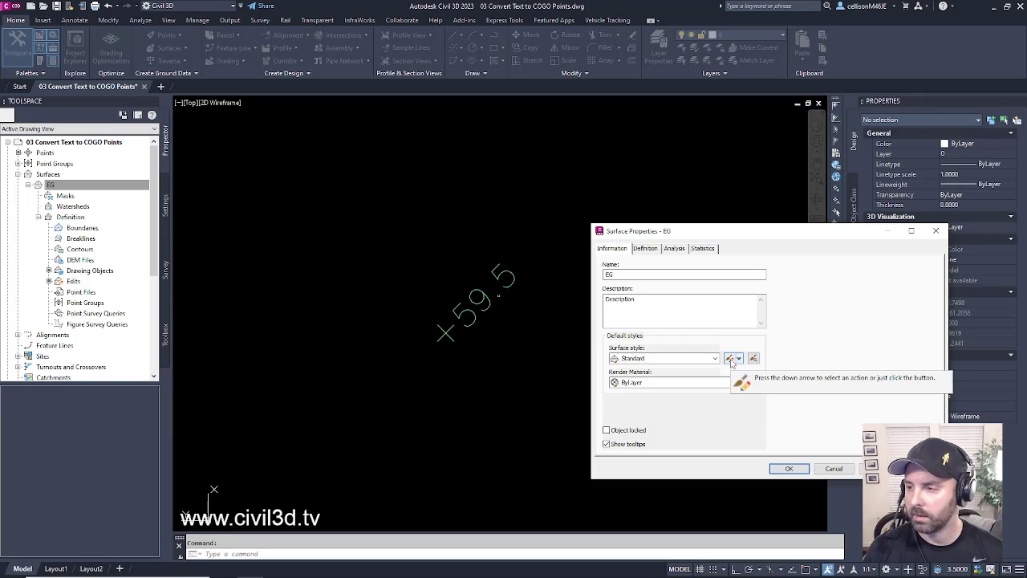
click(730, 360)
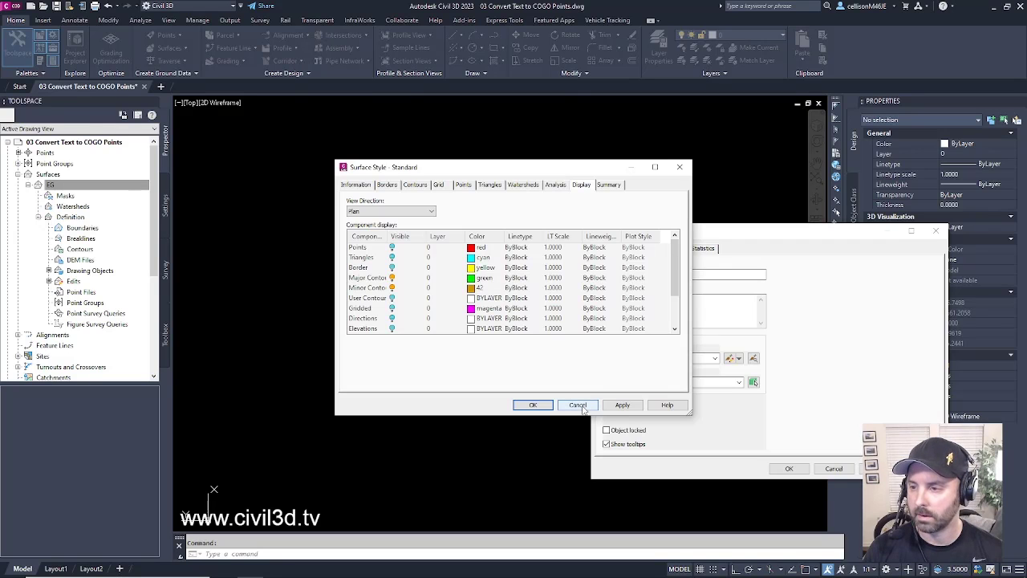
click(579, 405)
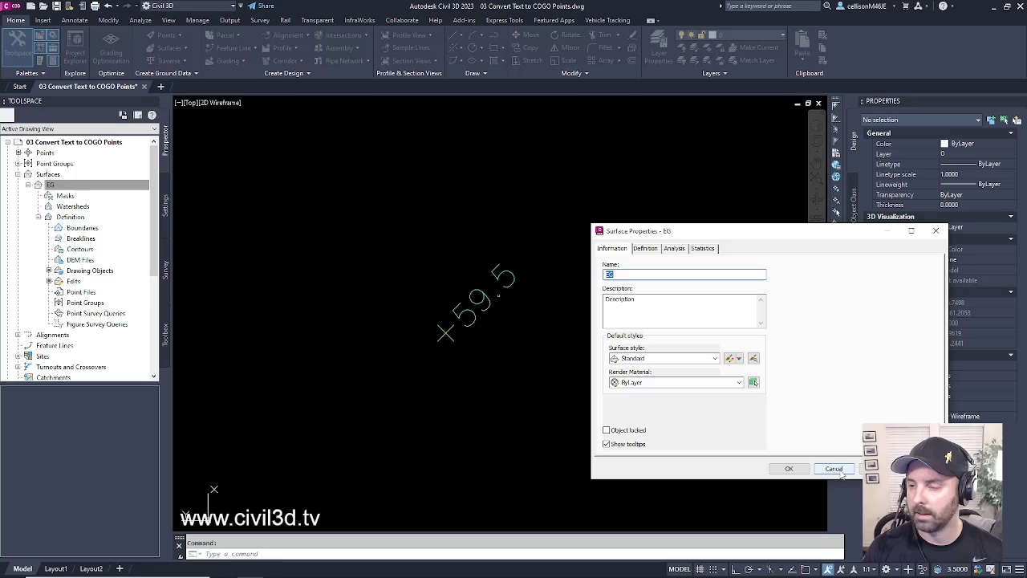
click(834, 470)
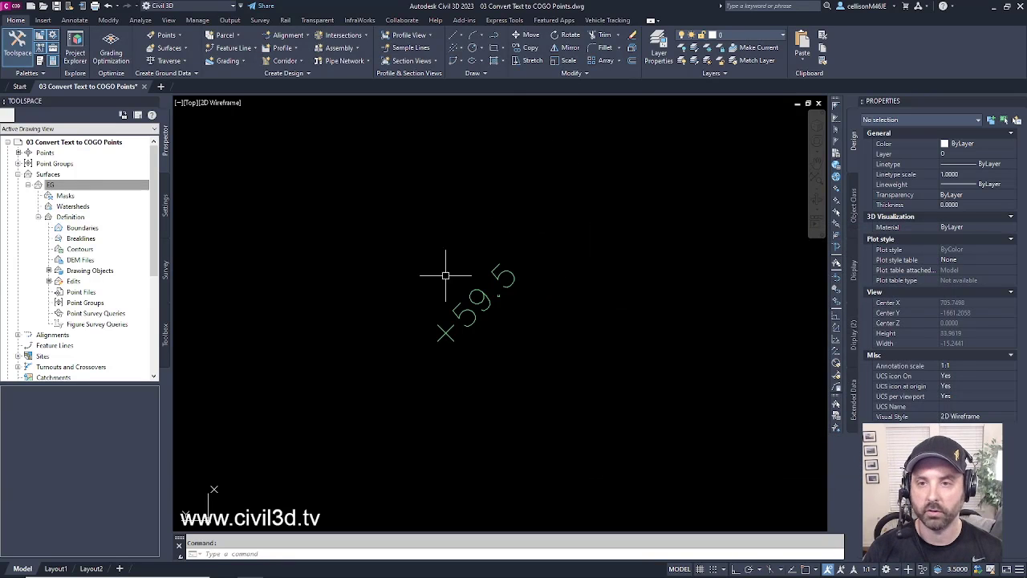
- Select the EG surface from Prospector, zoom to it, and start Extract Objects from Surface
click(97, 186)
right_click(96, 187)
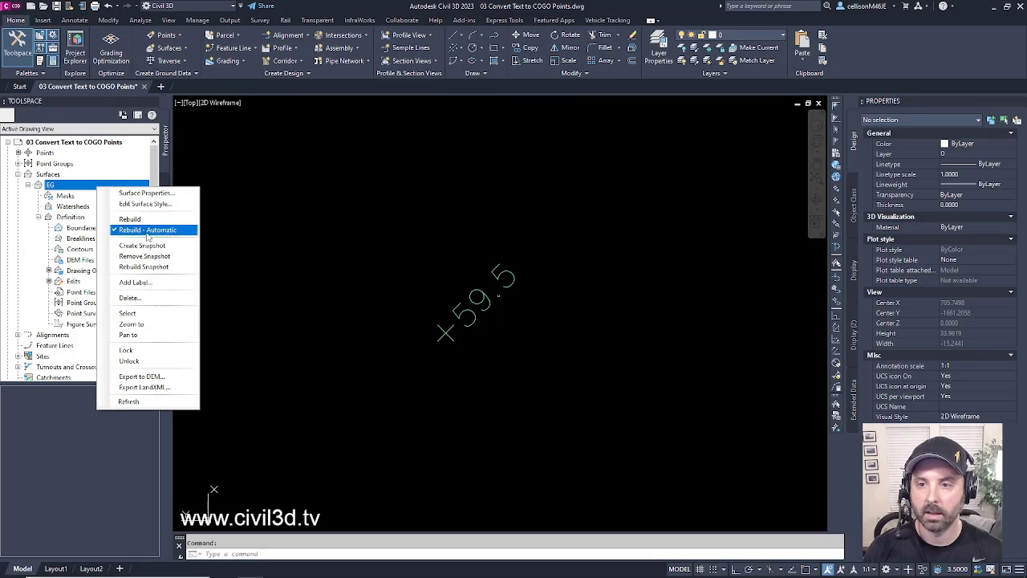
click(149, 316)
scroll(436, 294, down, 5)
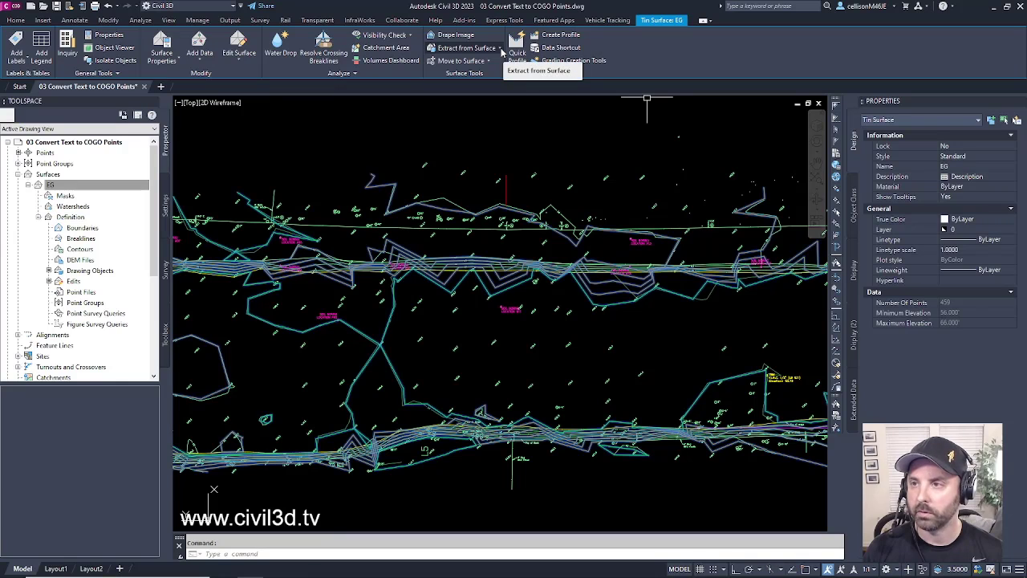
click(501, 51)
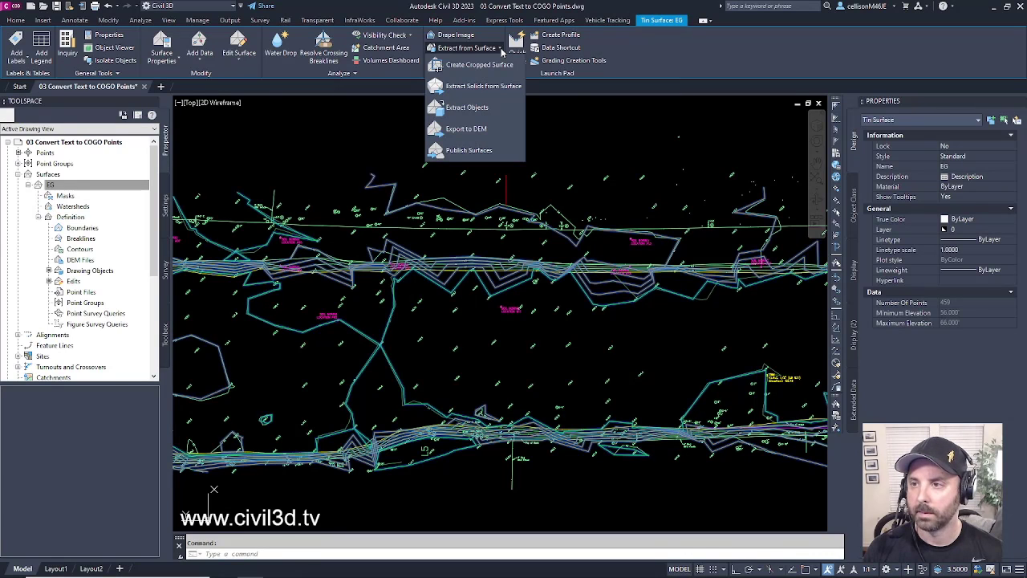
click(482, 107)
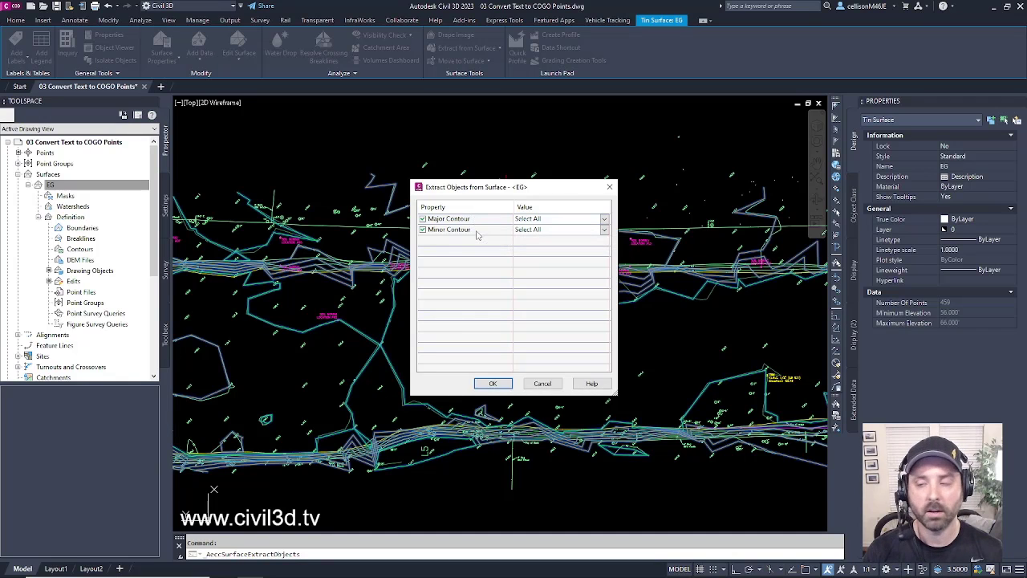
- Cancel the extraction and turn on Points display in EG's Standard surface style
click(543, 385)
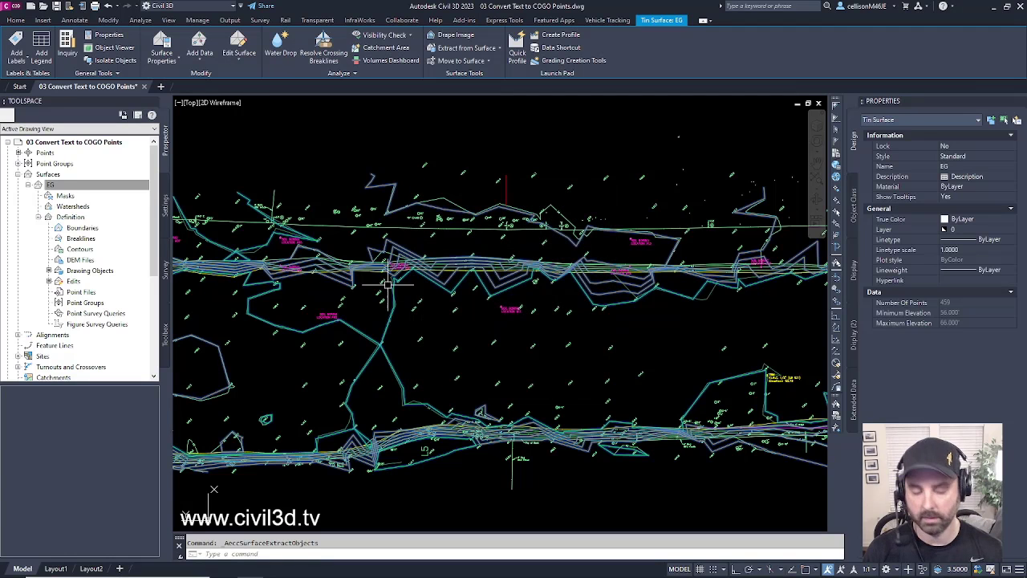
click(94, 186)
right_click(67, 185)
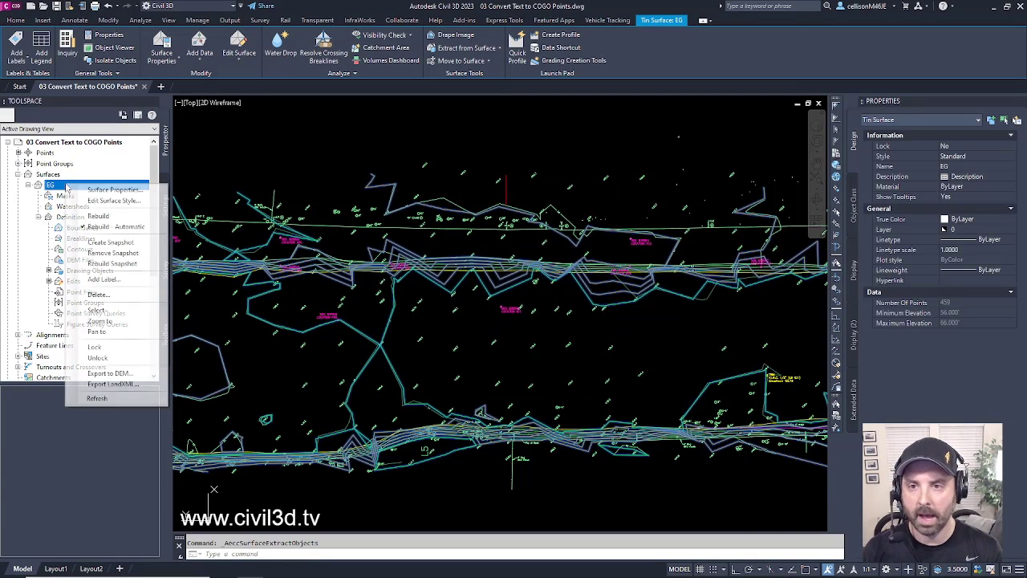
click(112, 189)
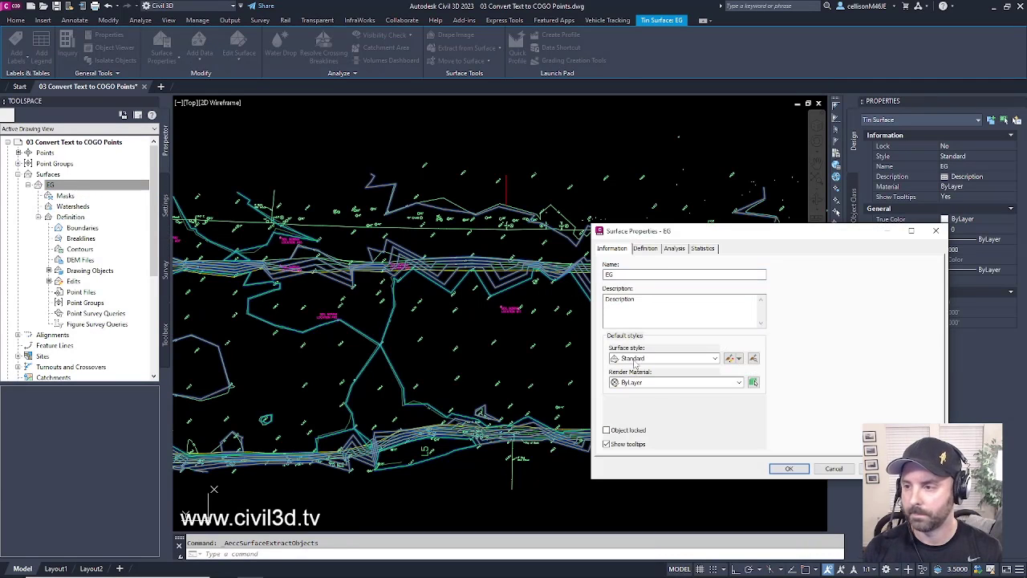
click(730, 359)
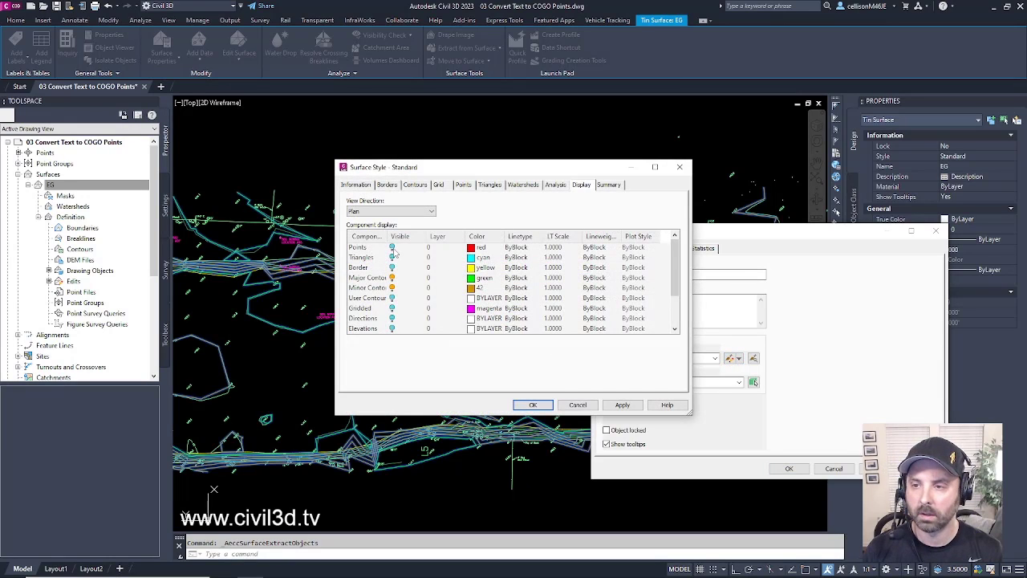
click(392, 248)
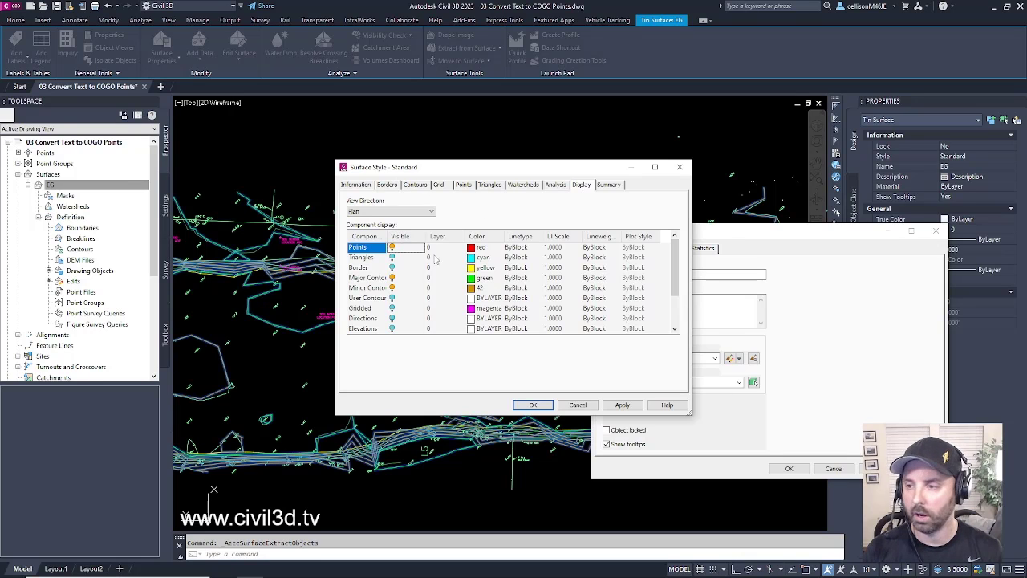
click(533, 404)
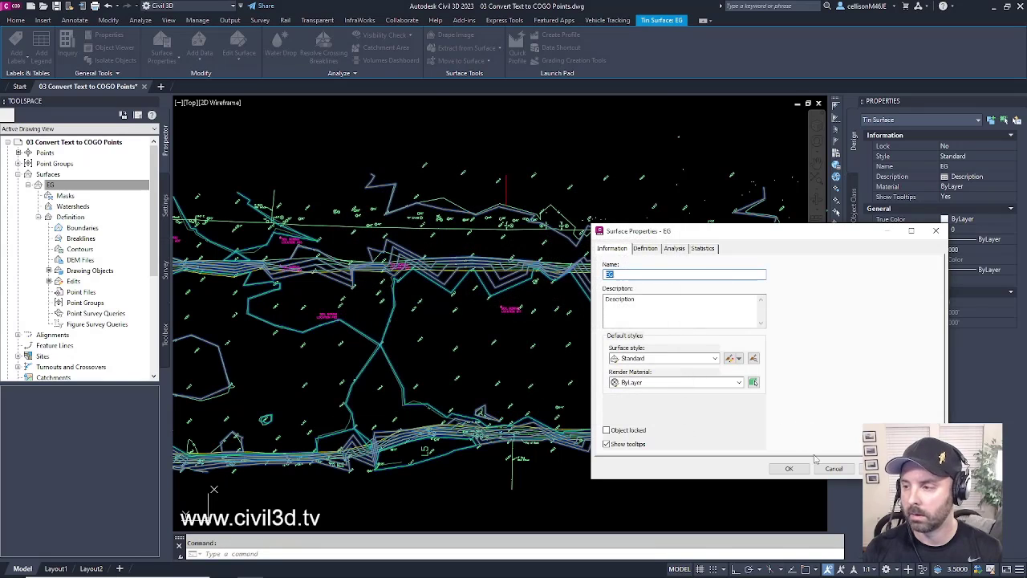
click(789, 468)
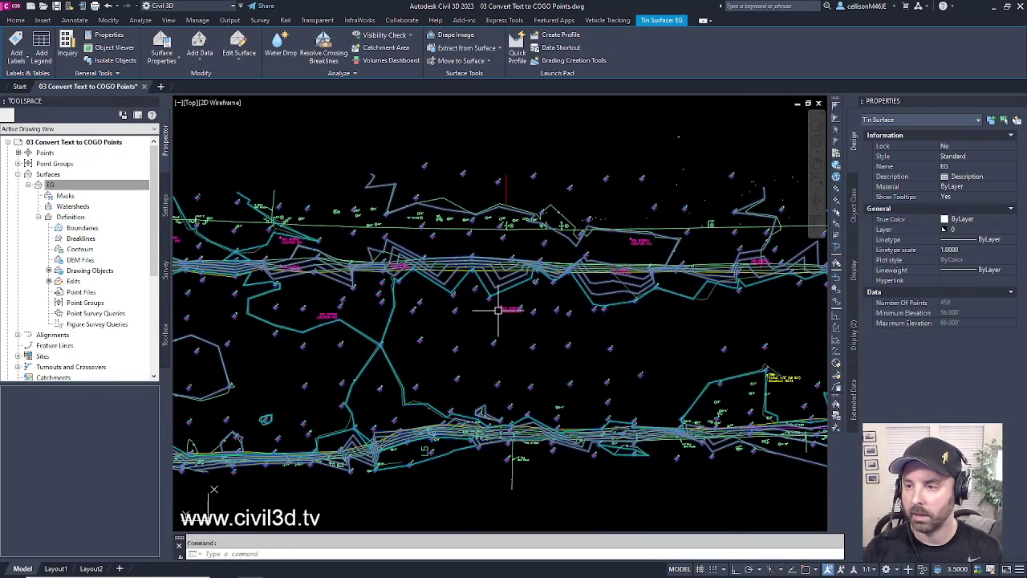
- Reselect EG and extract only its points, clearing Major Contour and Minor Contour
scroll(481, 297, up, 6)
scroll(403, 306, down, 6)
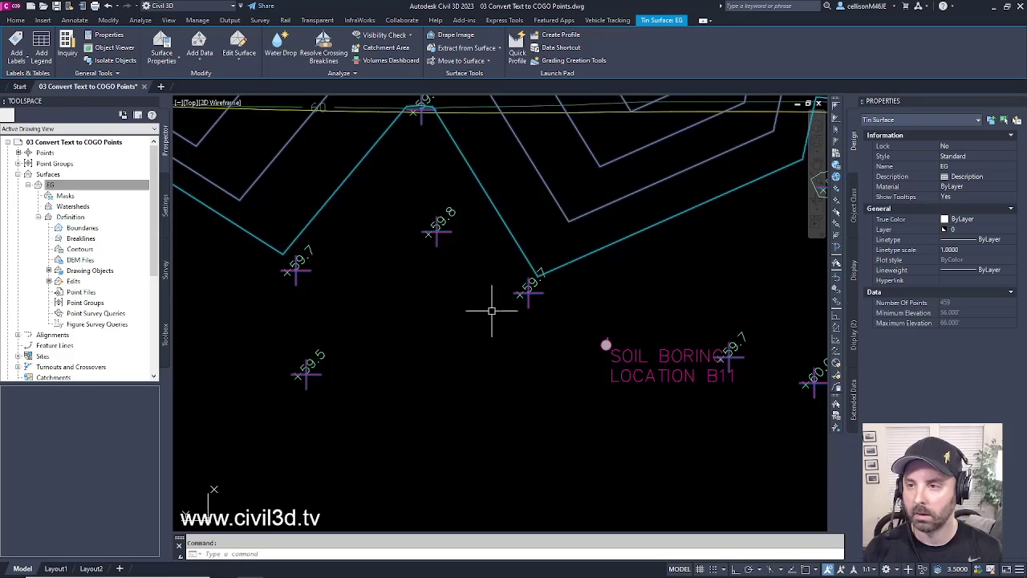
scroll(443, 317, up, 5)
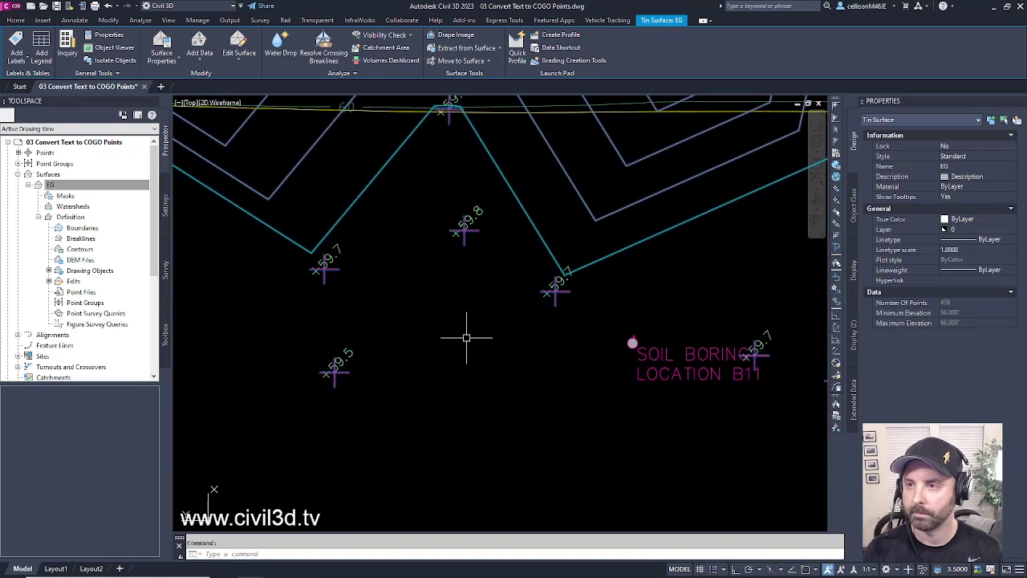
right_click(98, 189)
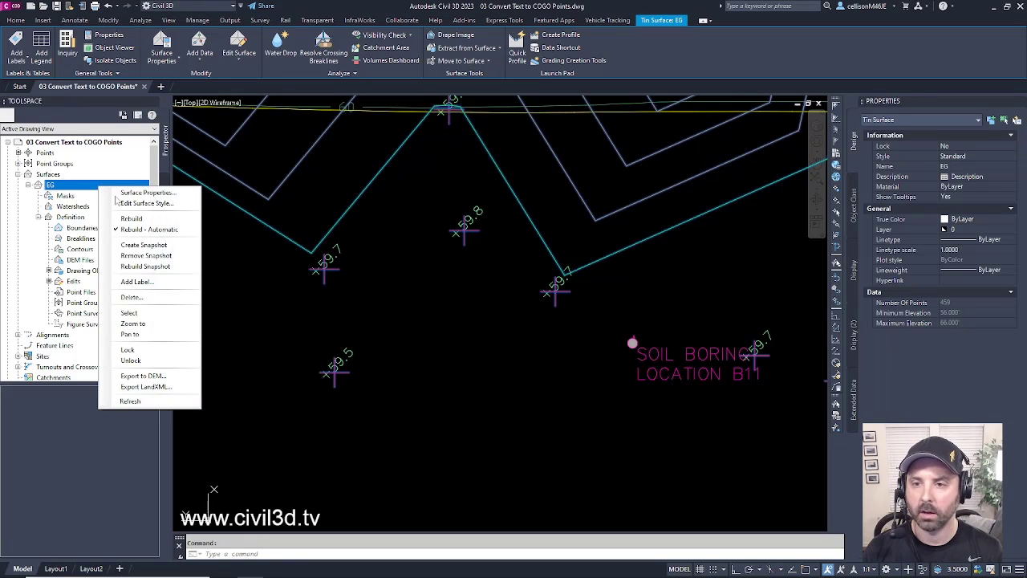
click(157, 314)
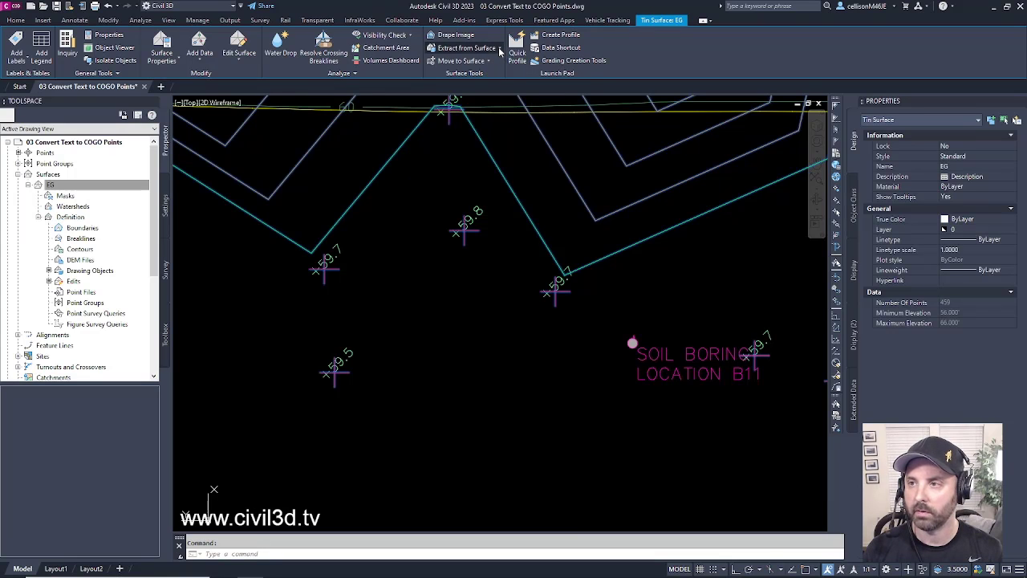
click(500, 49)
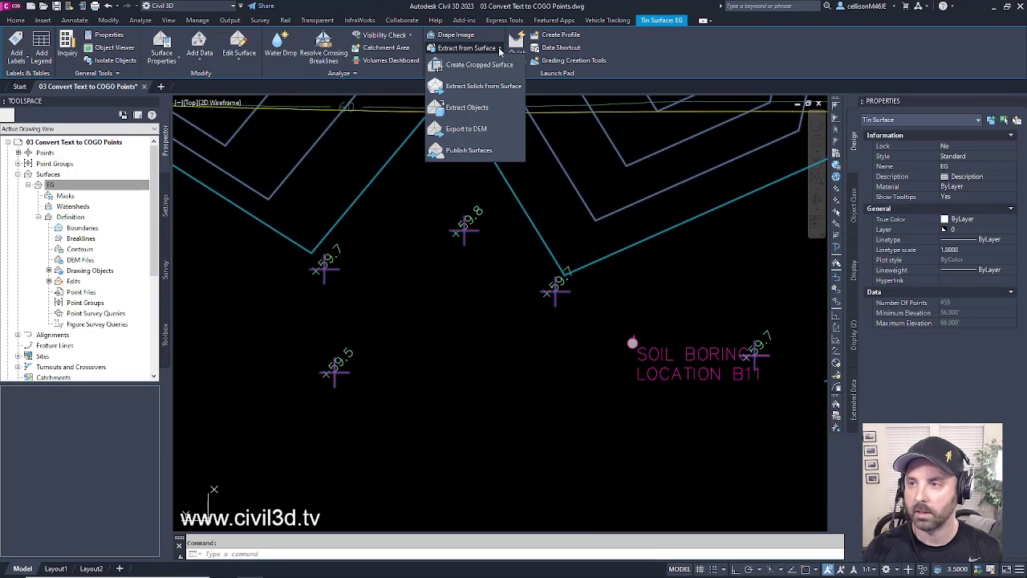
click(481, 108)
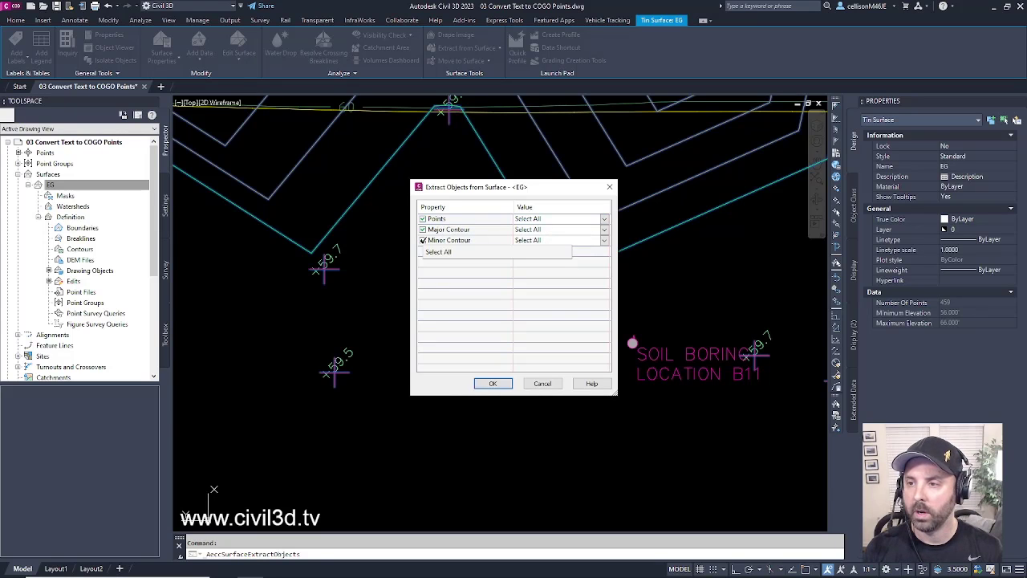
click(422, 240)
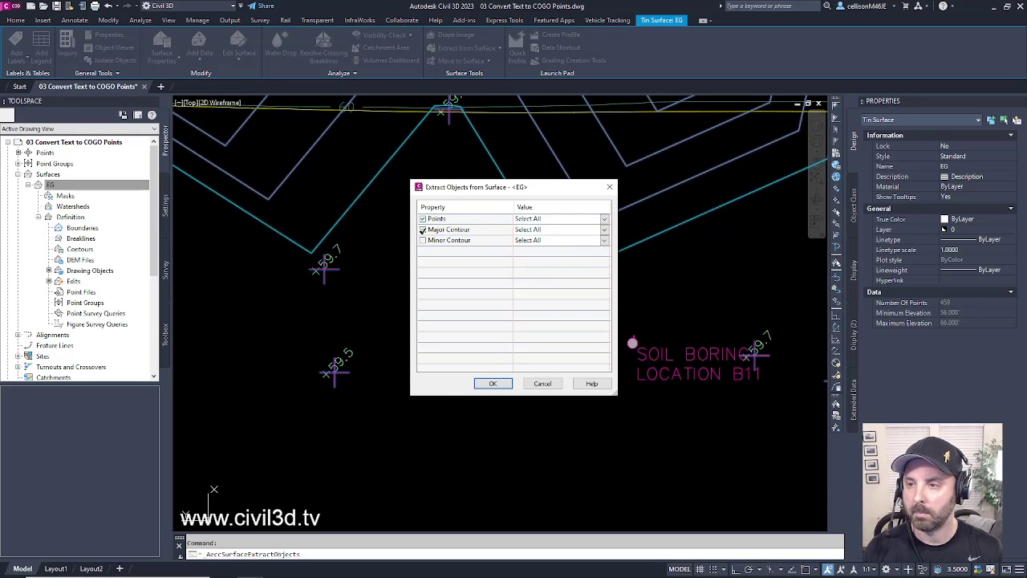
click(423, 229)
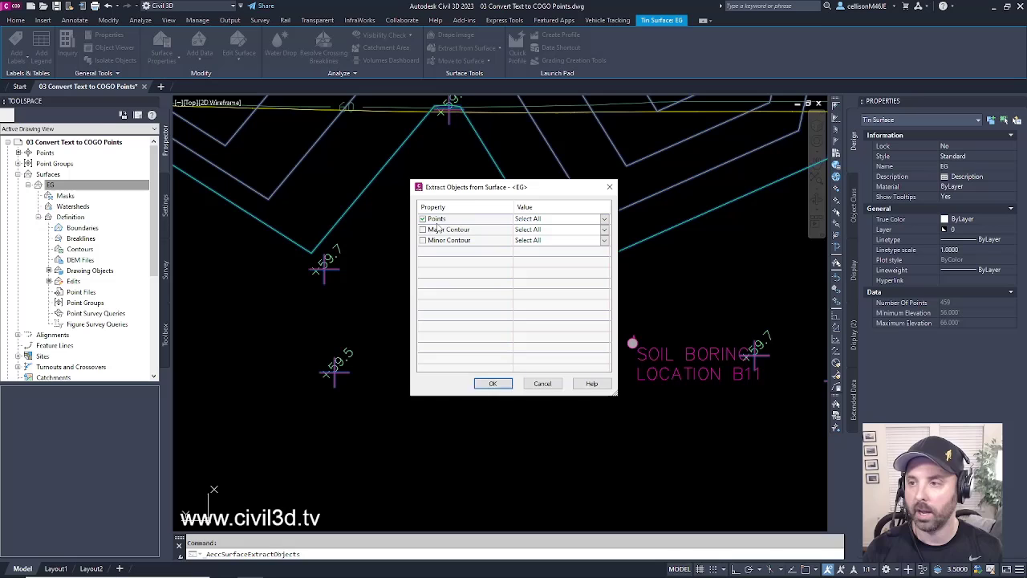
click(493, 384)
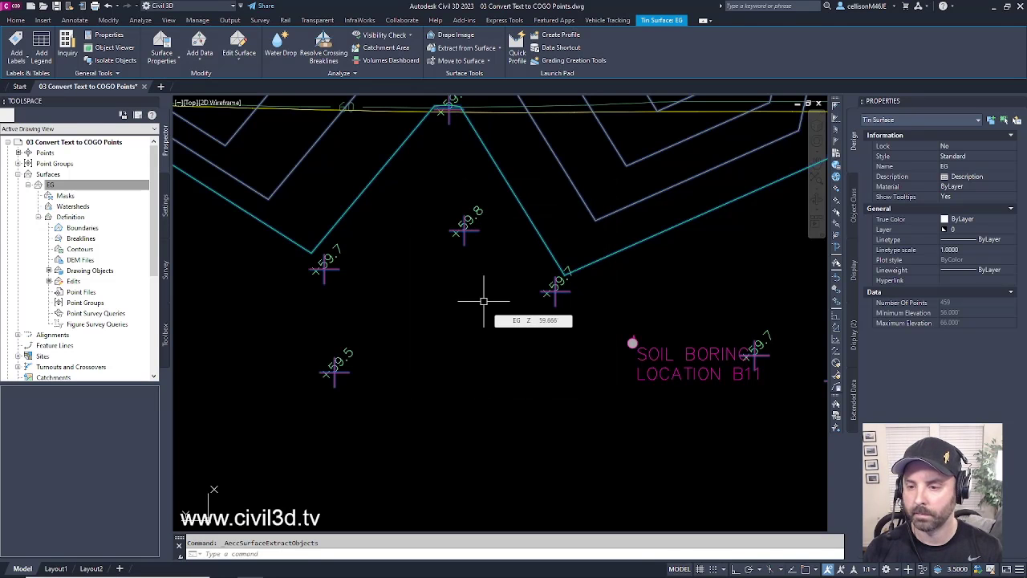
- Zoom in and window-select the extracted point at the 59.5 label to inspect it
key(Escape)
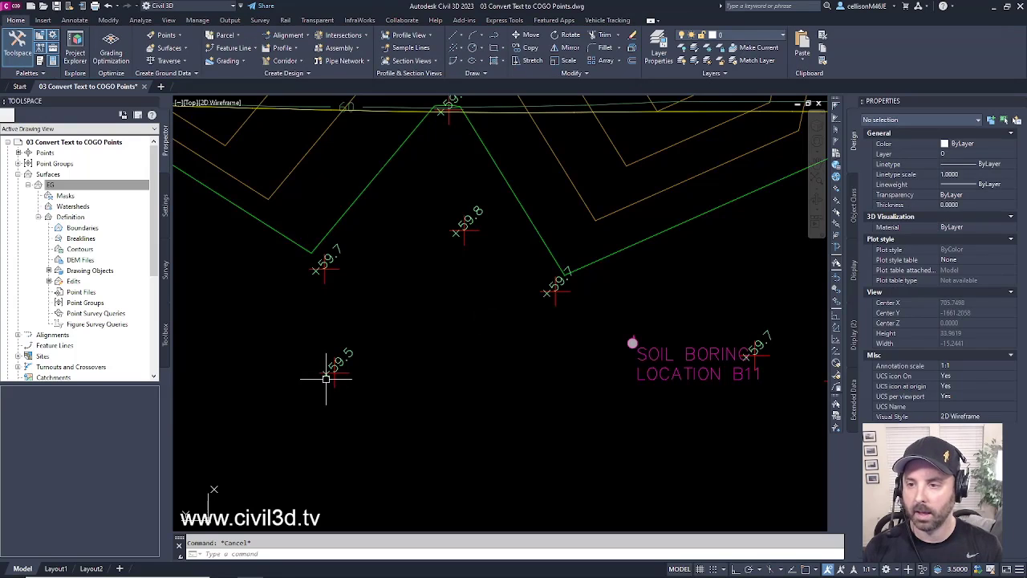
scroll(325, 378, up, 8)
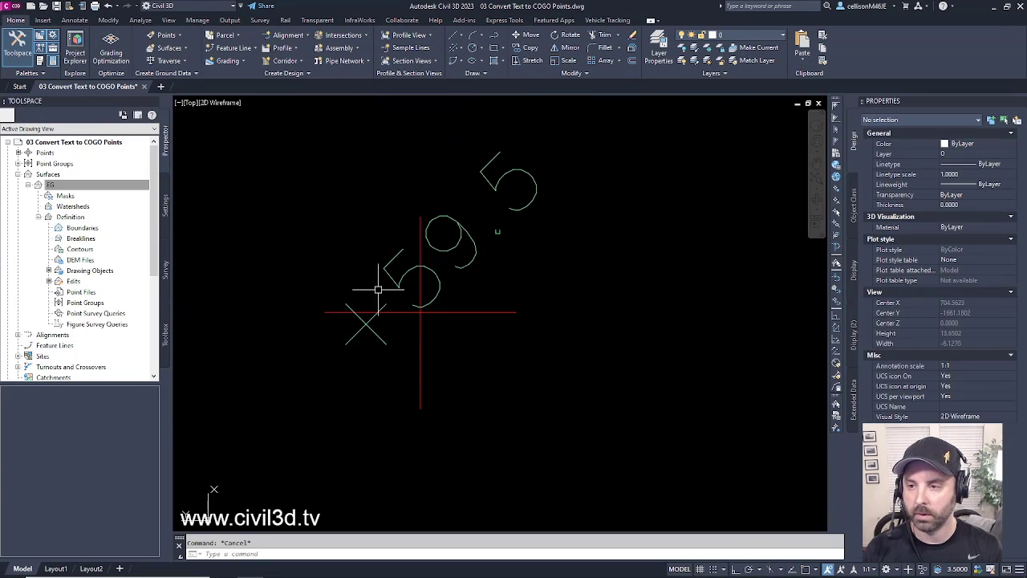
click(364, 269)
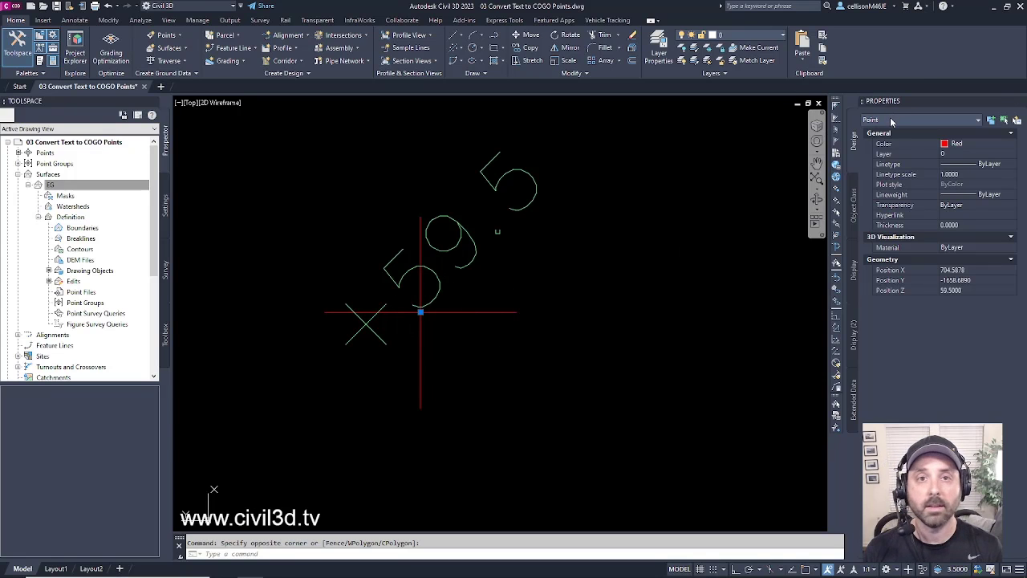
scroll(453, 296, up, 6)
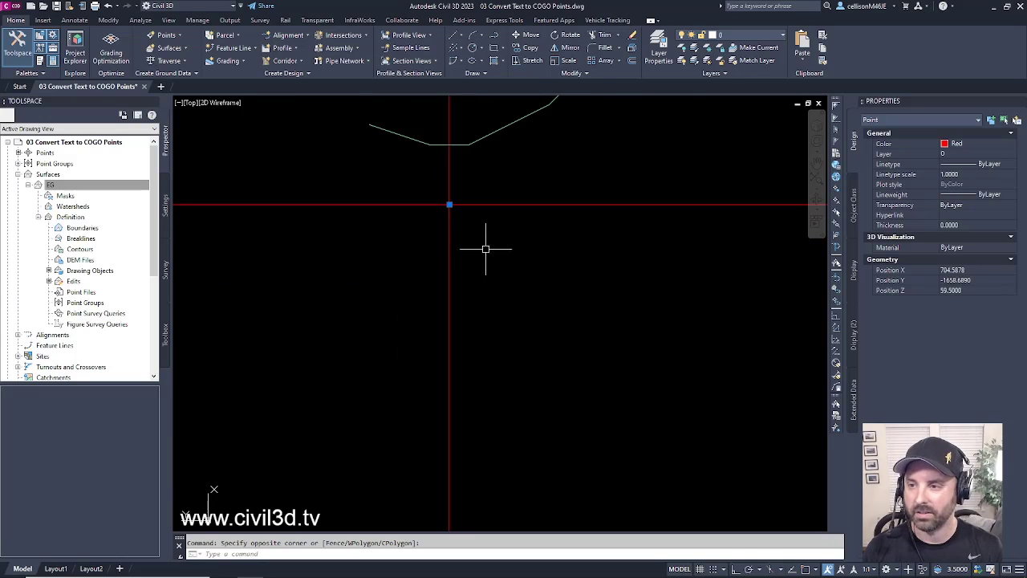
key(Escape)
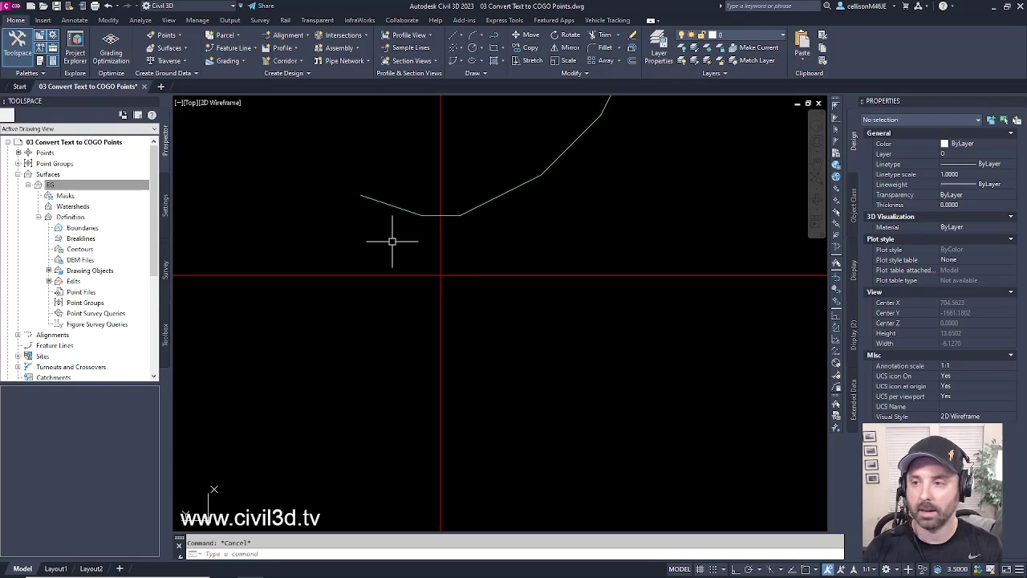
click(309, 154)
click(551, 378)
scroll(481, 337, down, 8)
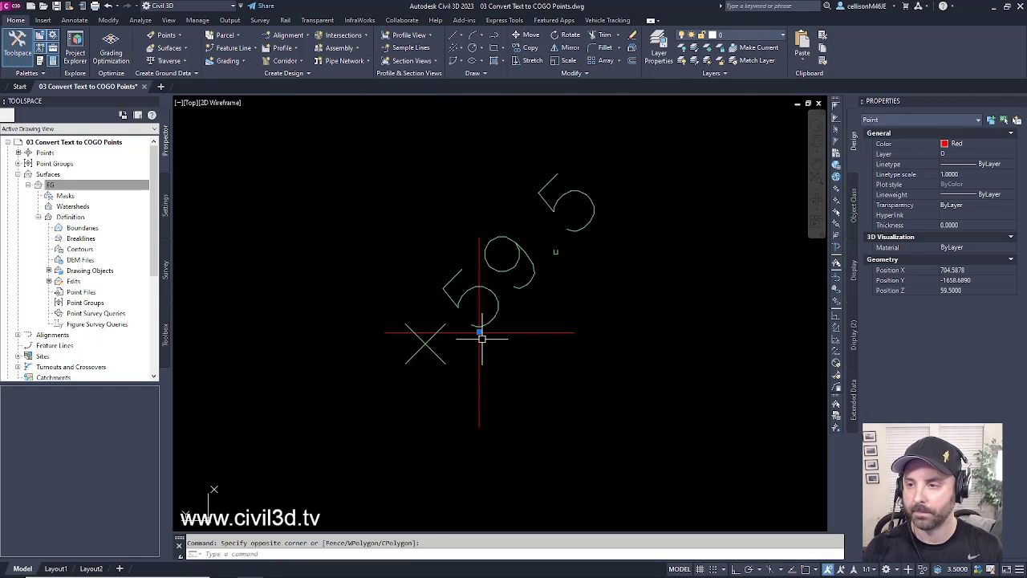
middle_drag(492, 357, 468, 330)
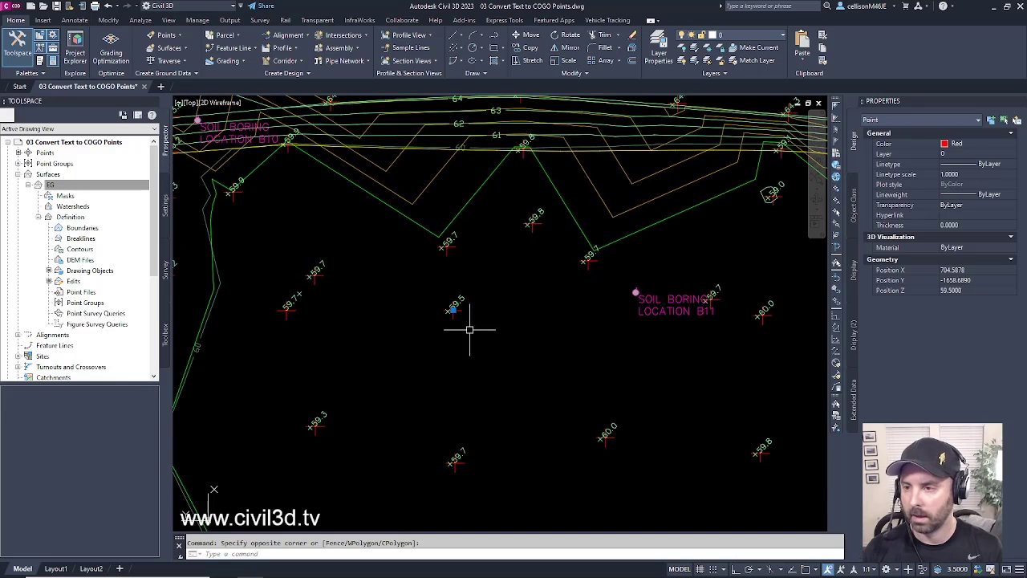
scroll(457, 321, up, 8)
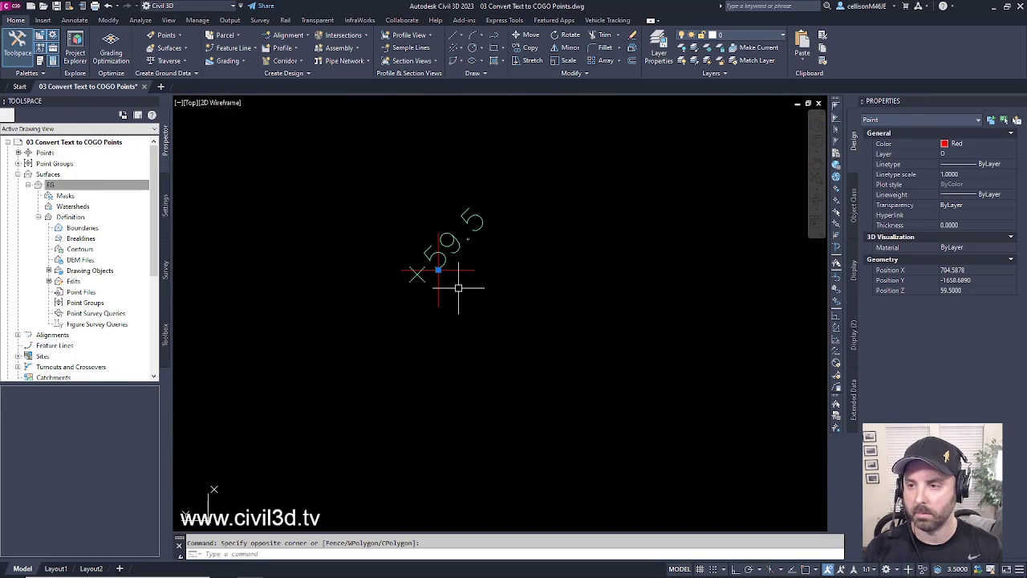
- Window-select the 59.5 point and use Select Similar to select every matching point
click(416, 239)
click(465, 303)
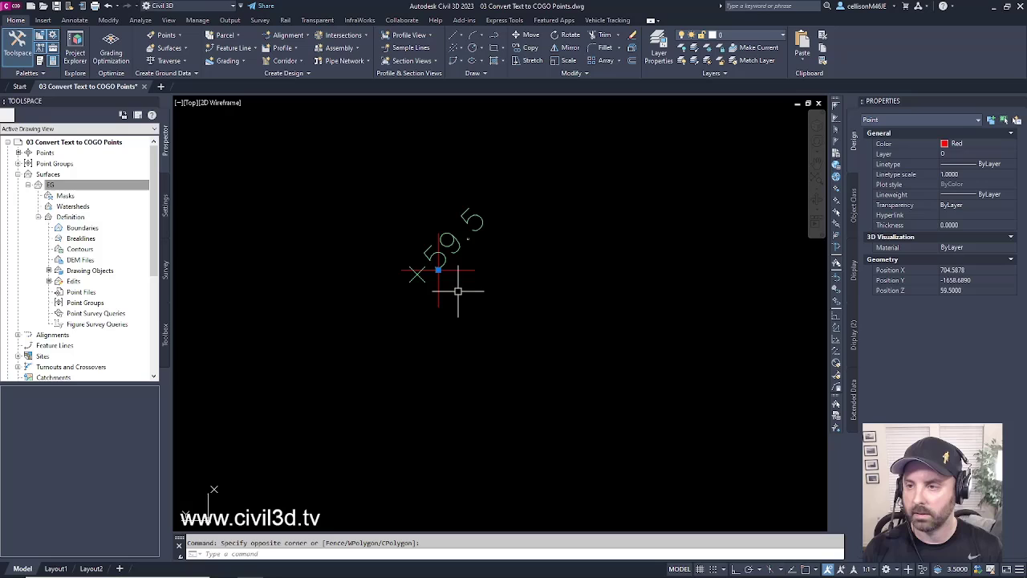
right_click(459, 287)
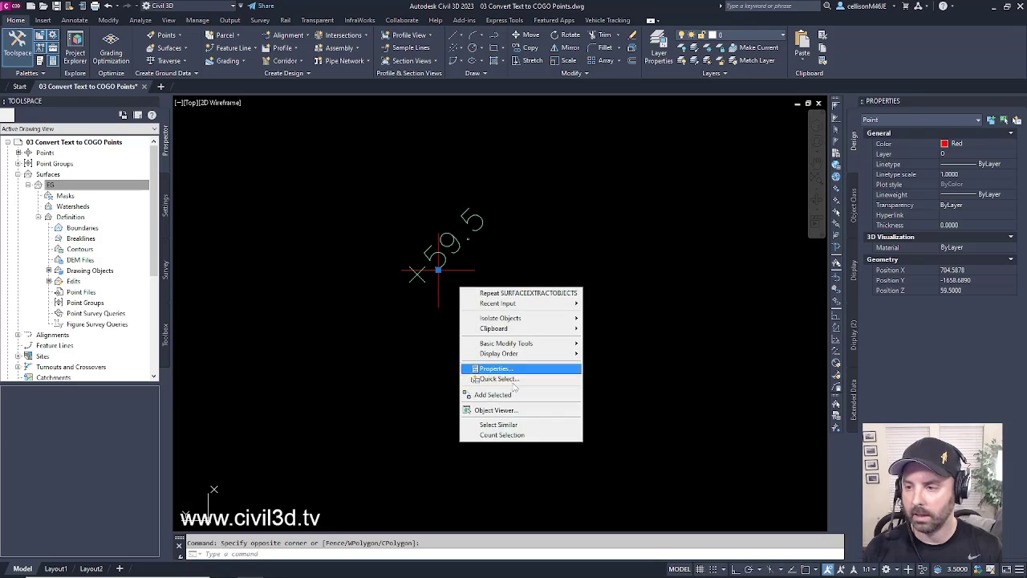
click(521, 426)
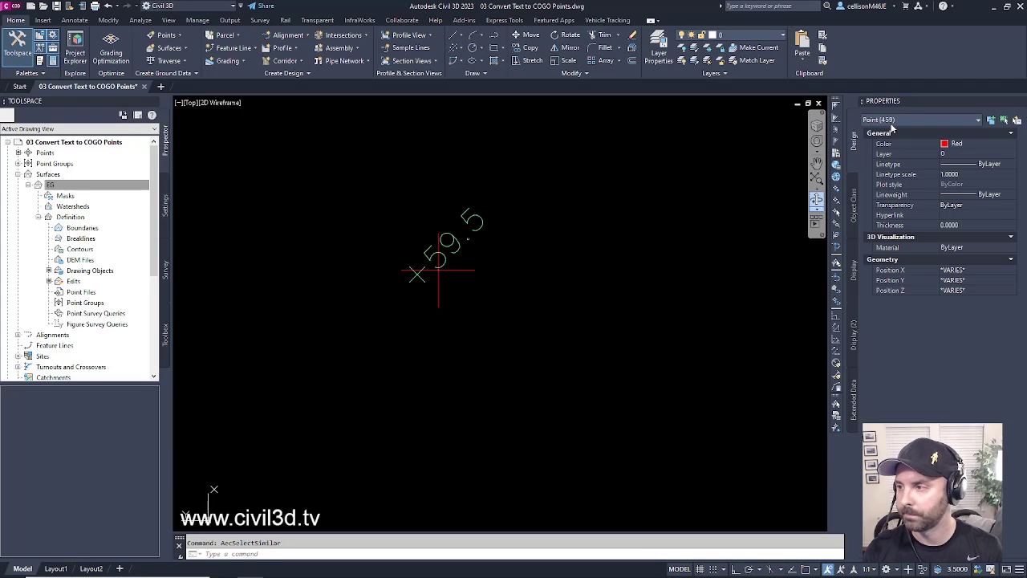
- Zoom out and pan across the site to review the selected points
scroll(570, 323, down, 5)
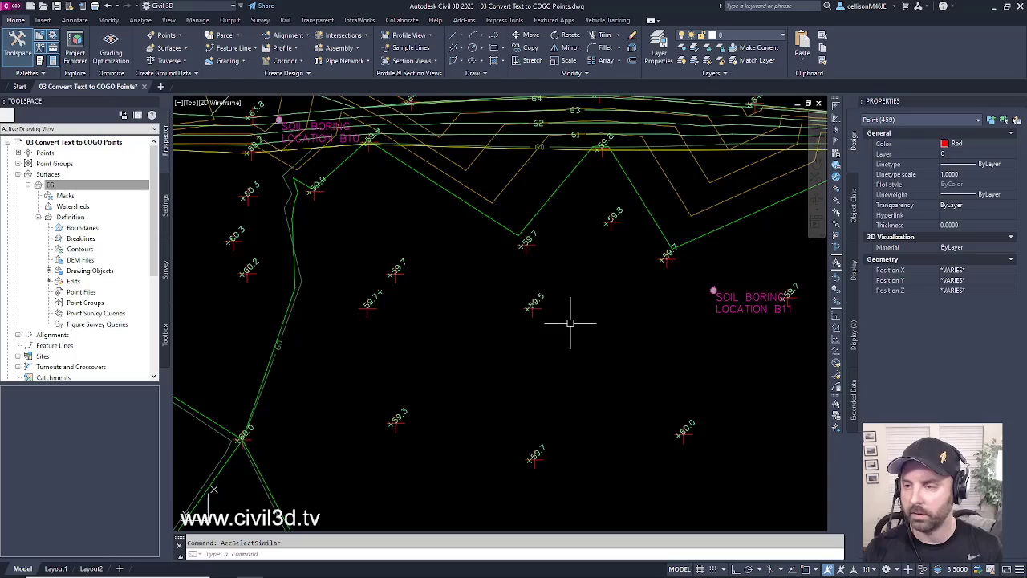
middle_drag(571, 322, 531, 290)
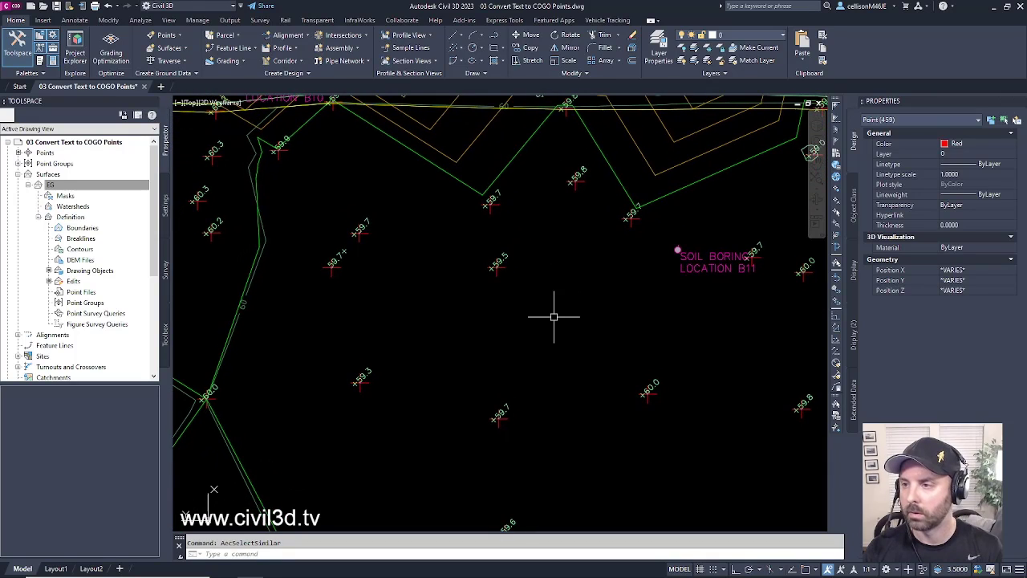
scroll(553, 317, down, 8)
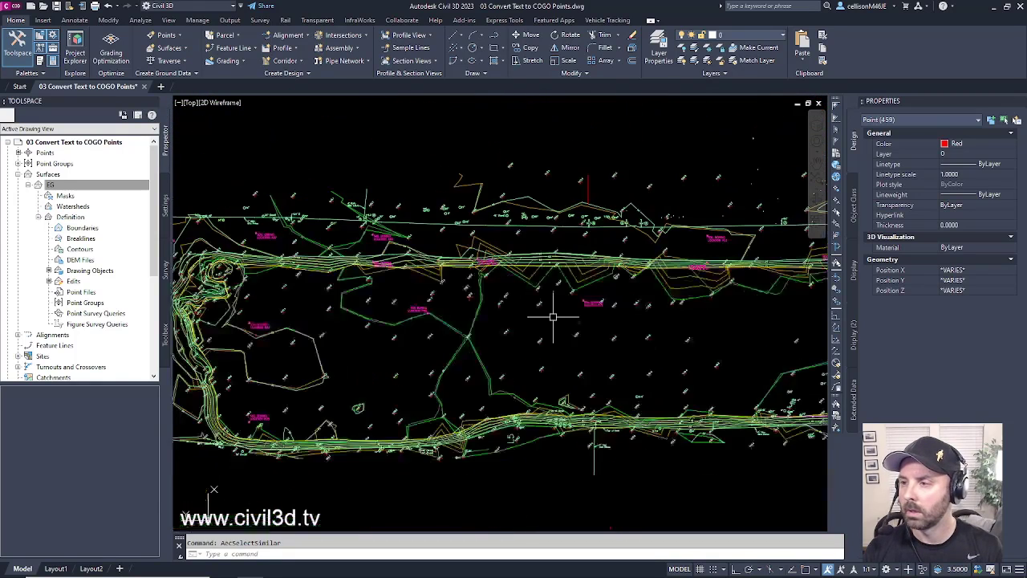
scroll(556, 318, up, 5)
scroll(560, 314, down, 2)
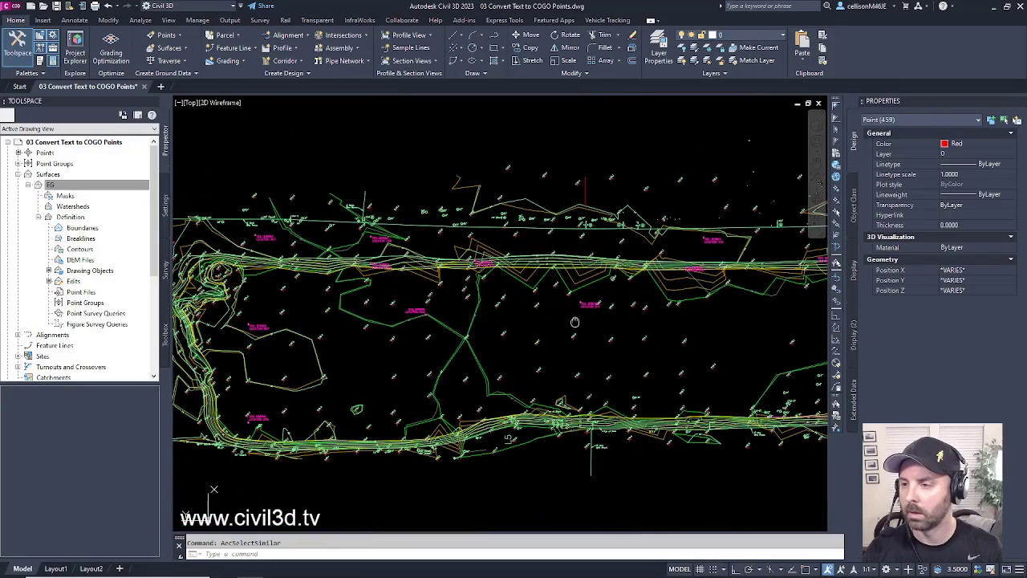
middle_drag(559, 311, 558, 338)
scroll(552, 365, down, 3)
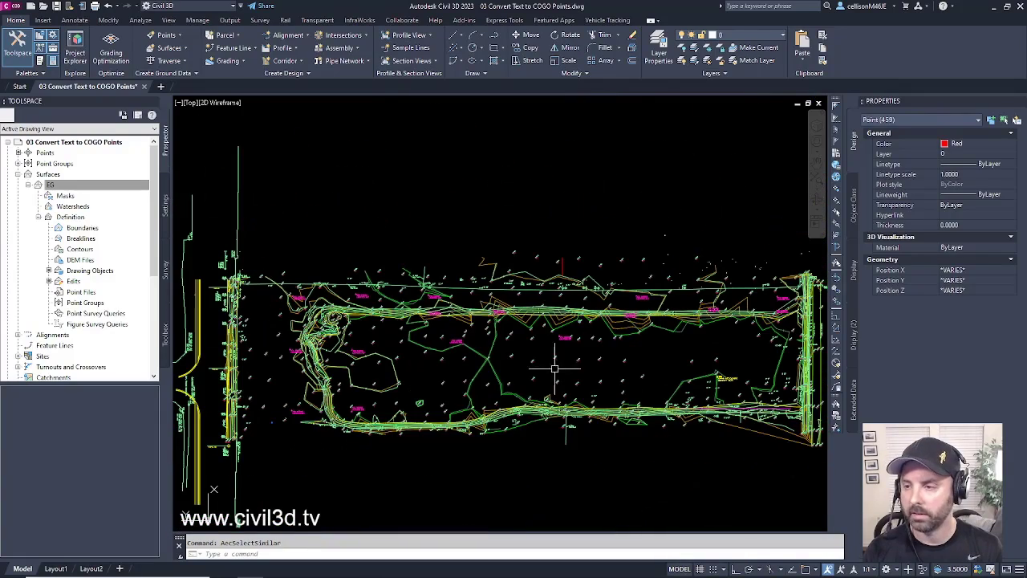
scroll(248, 341, up, 5)
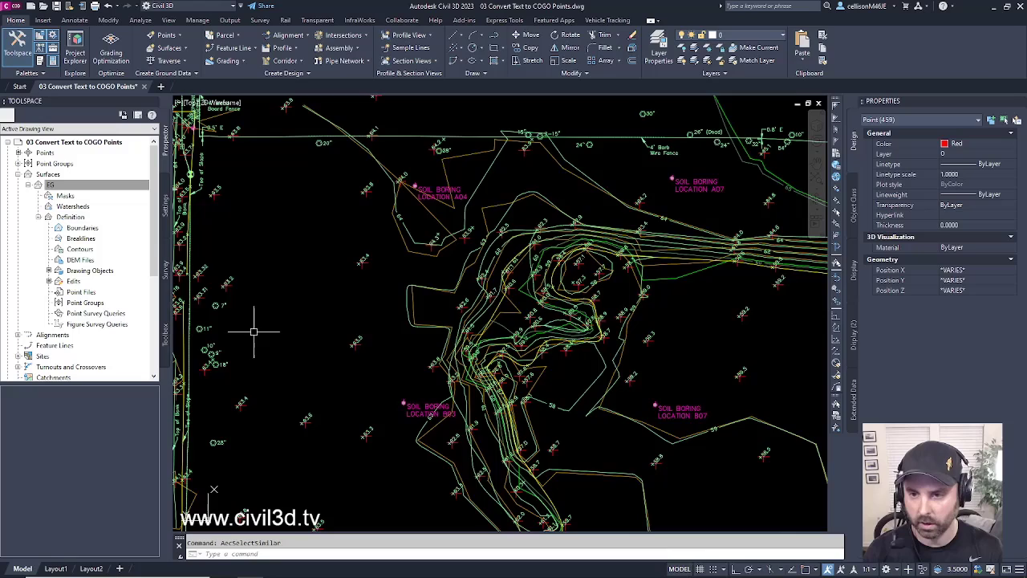
scroll(257, 342, down, 5)
middle_drag(259, 330, 232, 315)
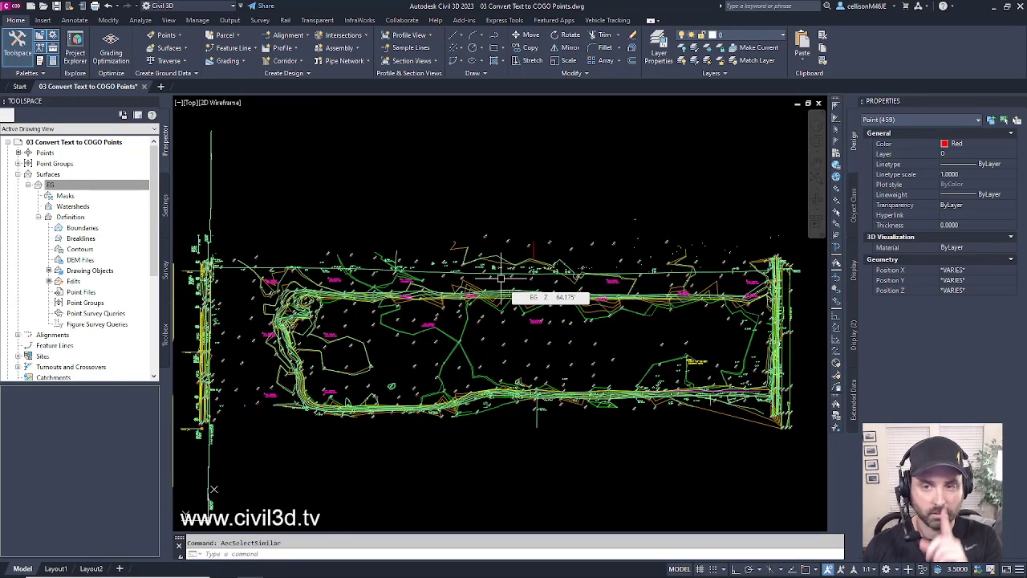
- List the Points collection in Prospector and select all the existing COGO points in the drawing
click(109, 186)
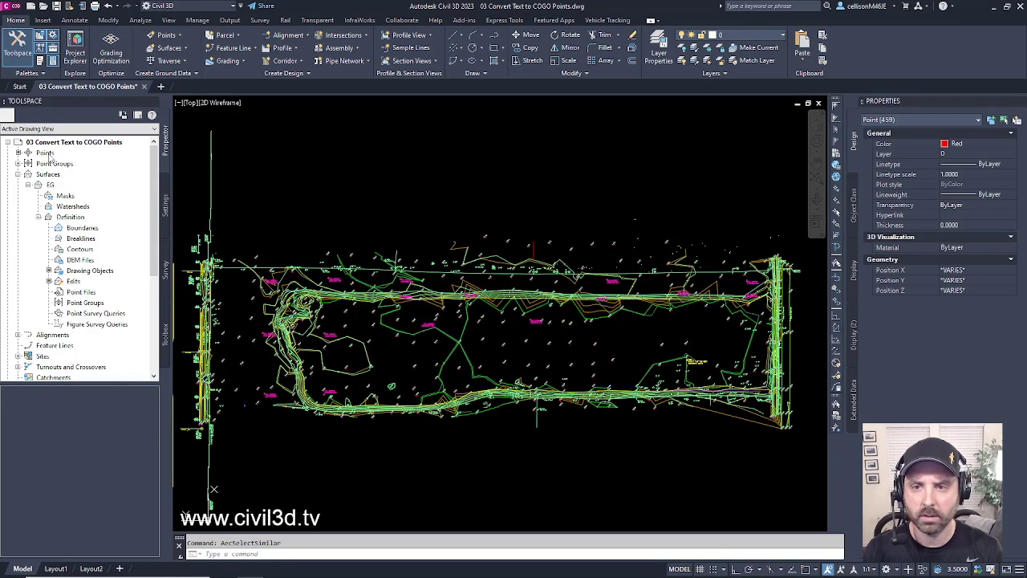
click(45, 152)
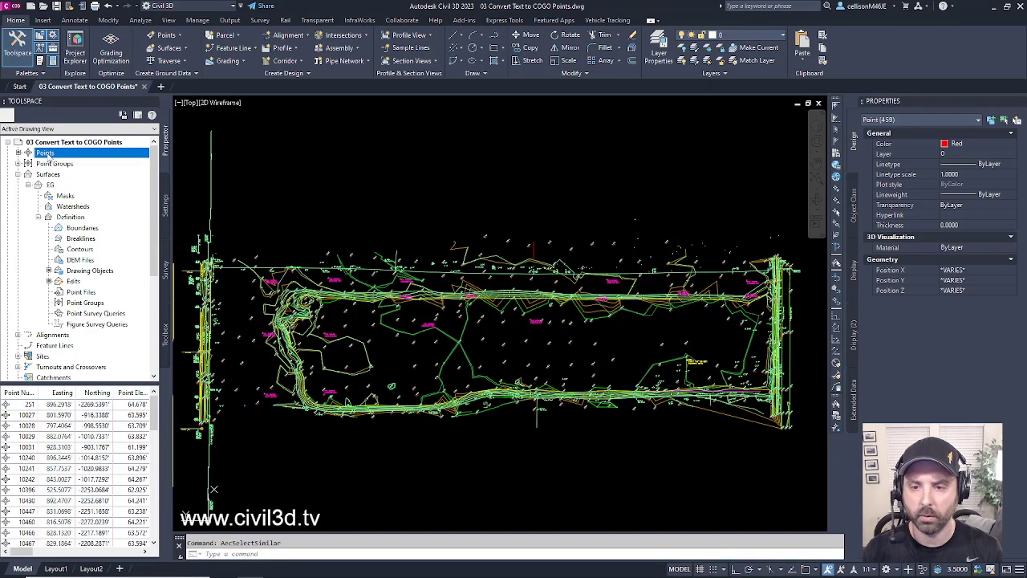
mouse_move(155, 413)
mouse_down()
mouse_move(155, 523)
mouse_move(155, 405)
mouse_up()
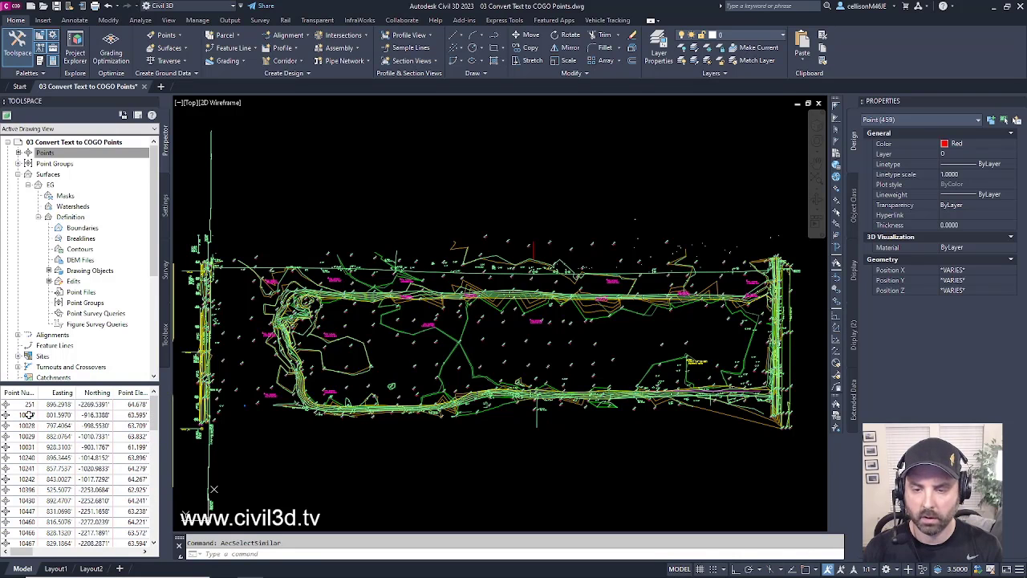
click(28, 415)
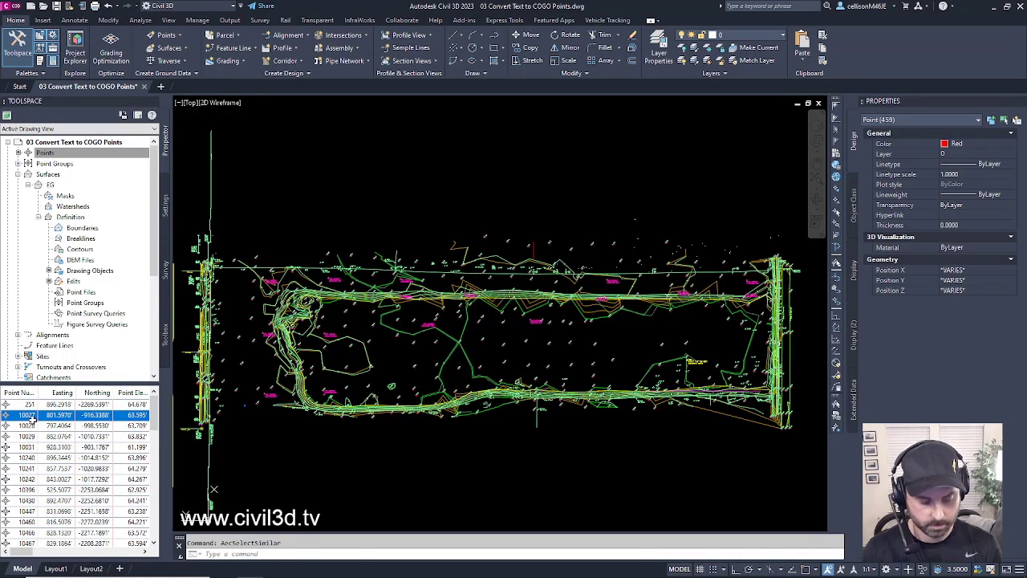
key(ctrl+a)
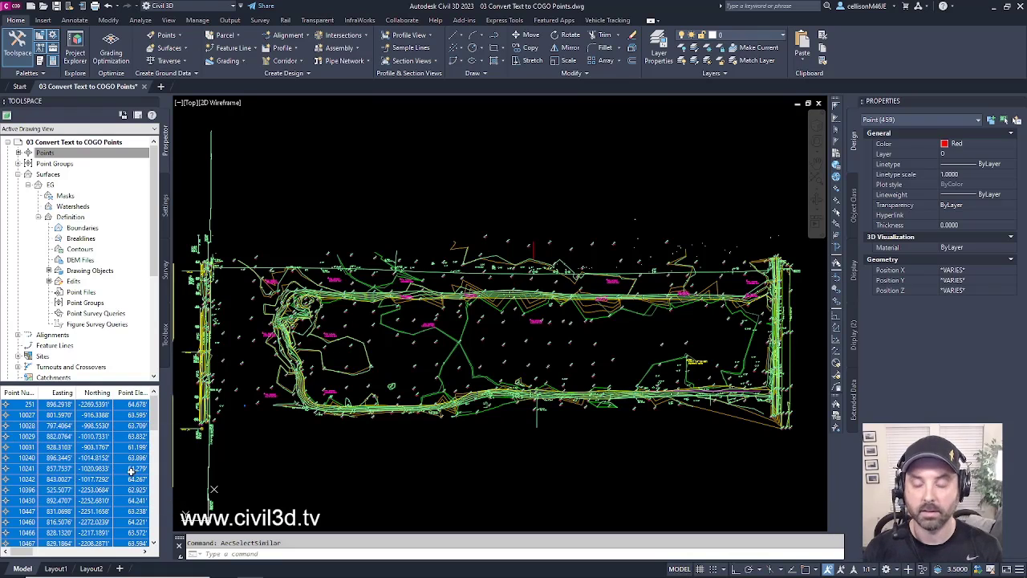
right_click(32, 434)
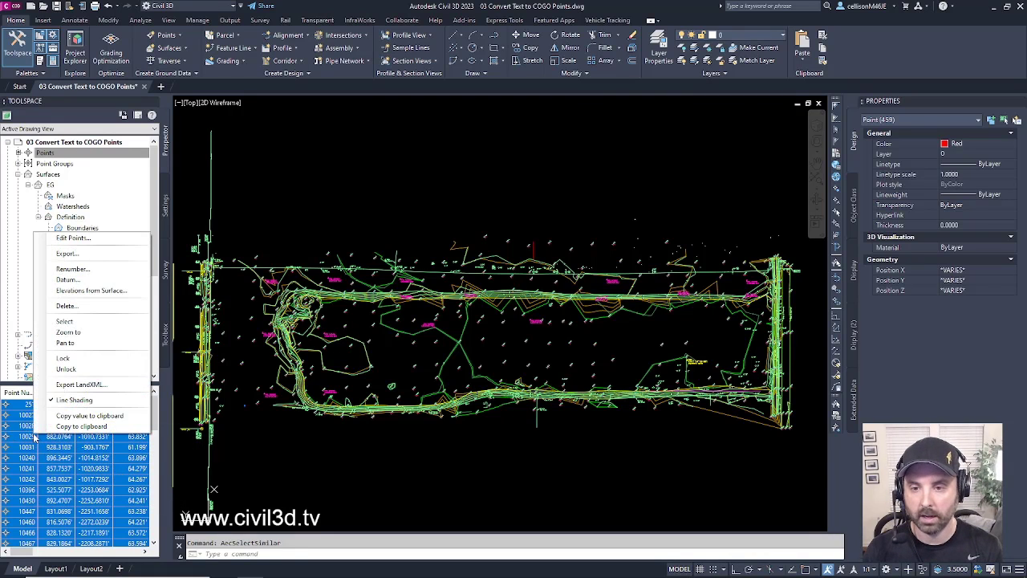
click(92, 324)
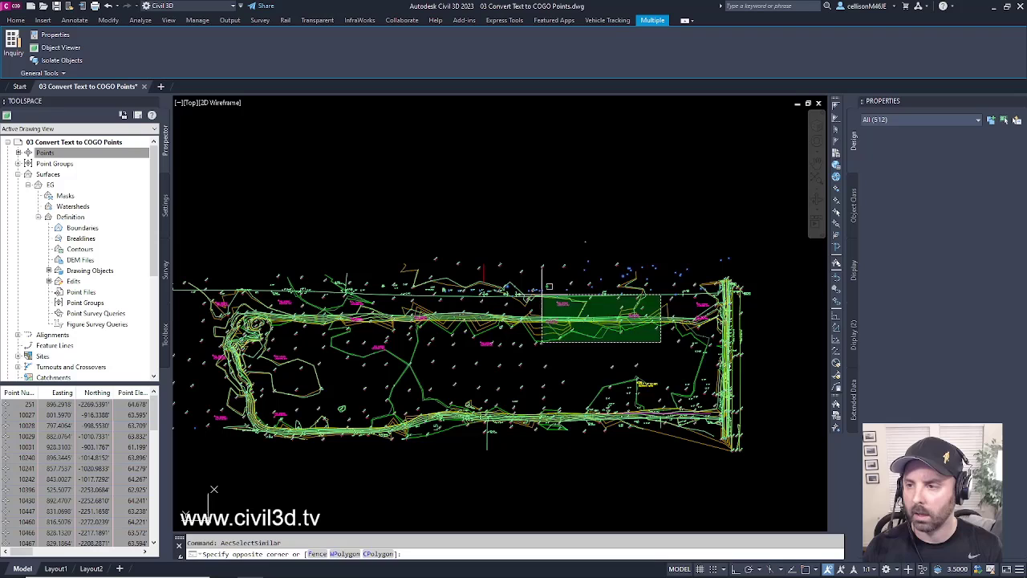
- Cancel the stray selection window, then zoom and pan across the elevation-labelled points
key(Escape)
scroll(667, 292, up, 12)
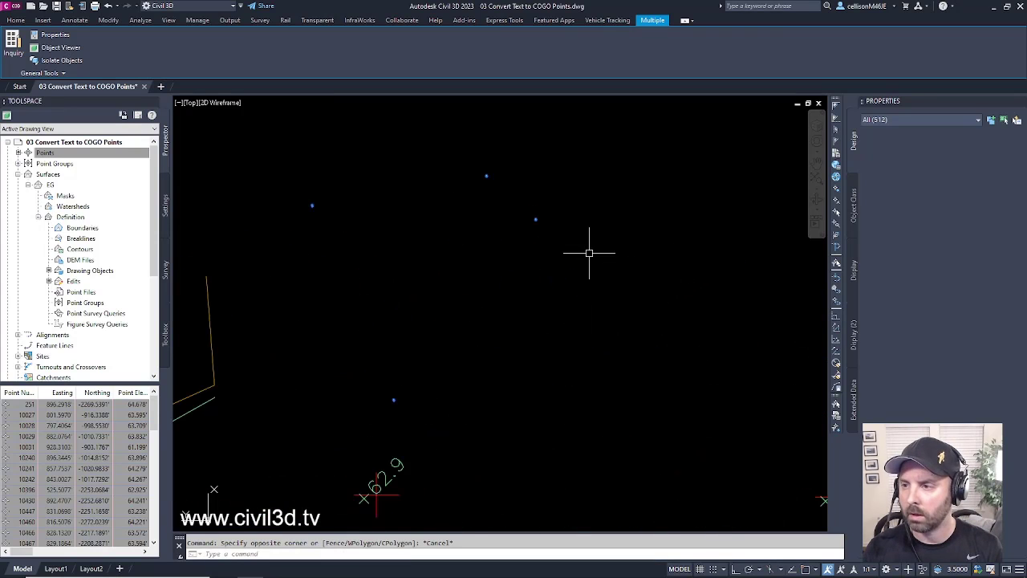
scroll(436, 253, up, 6)
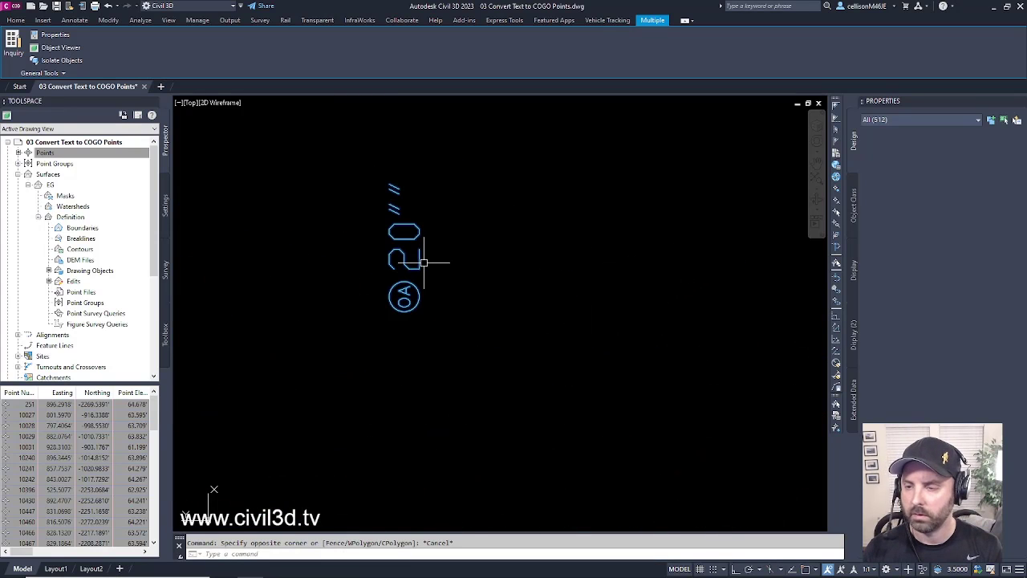
scroll(435, 265, down, 15)
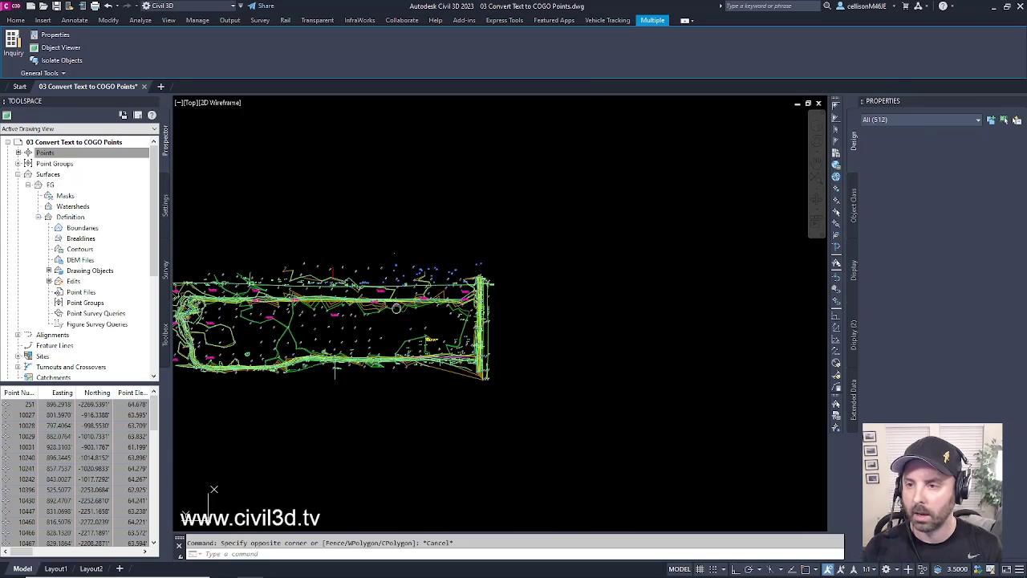
scroll(445, 305, up, 5)
middle_drag(422, 297, 478, 326)
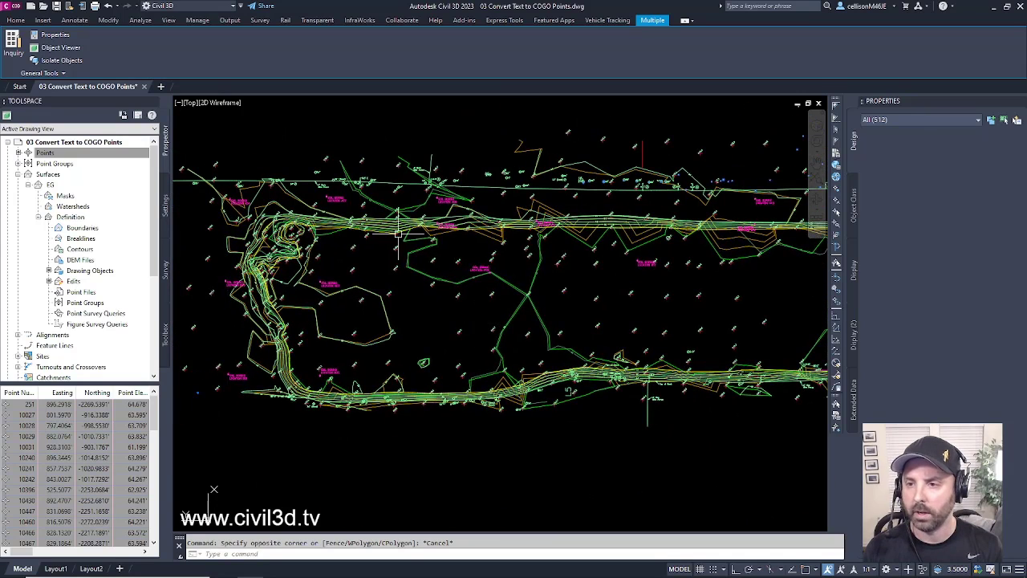
mouse_move(508, 340)
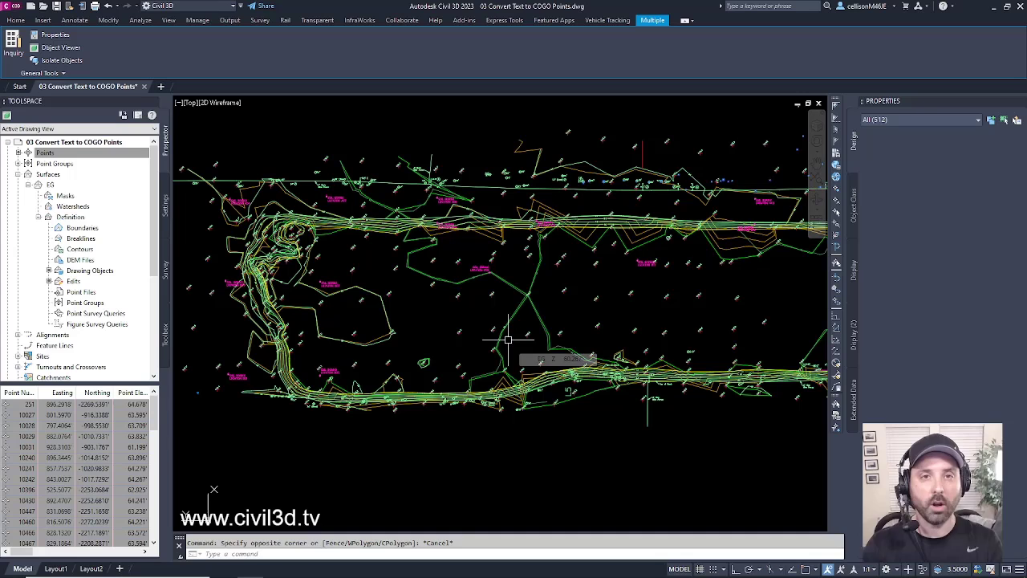
scroll(504, 353, down, 5)
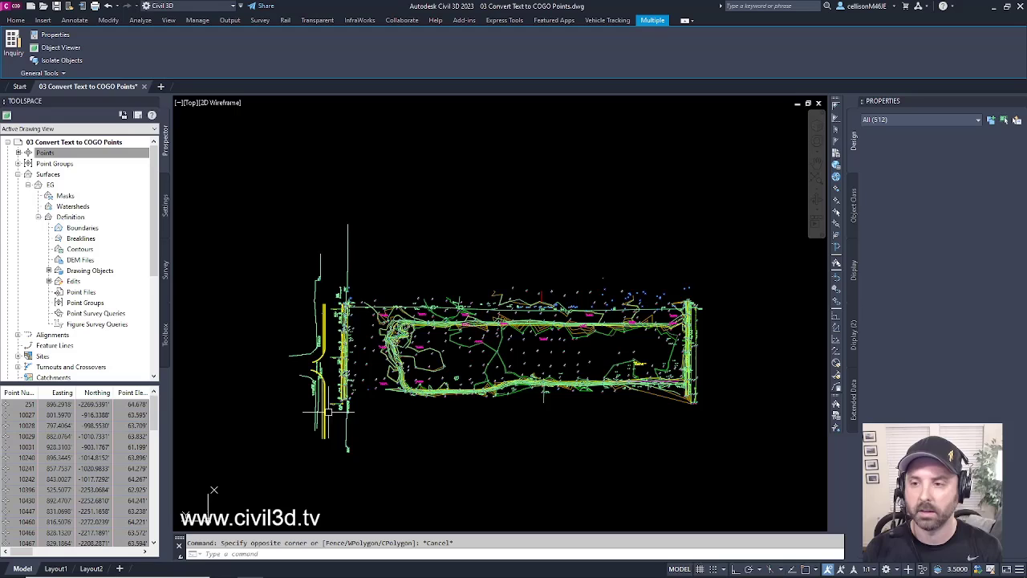
scroll(514, 386, up, 6)
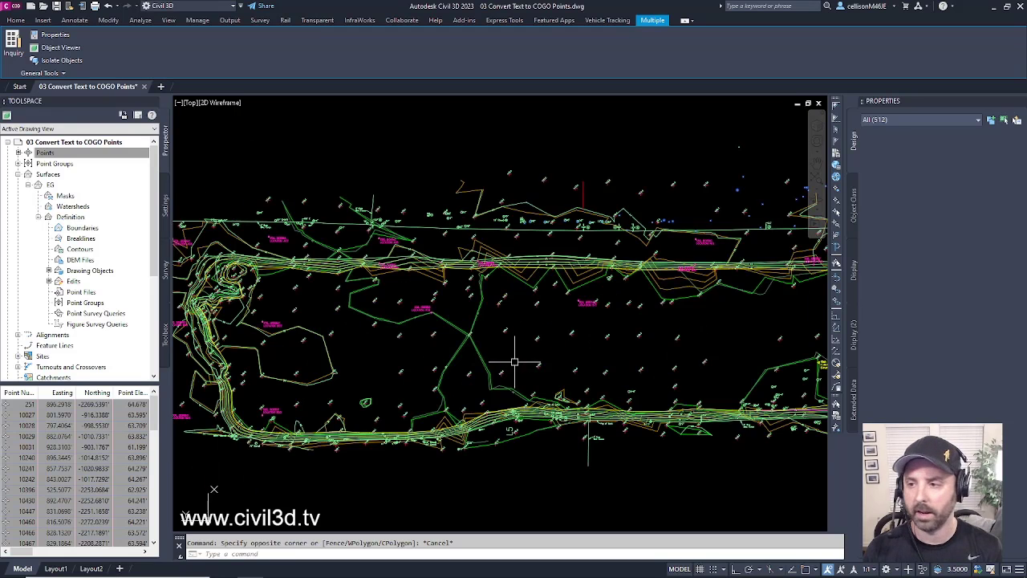
- Clear the selection, zoom to the site extents, then zoom into the point labels
key(Escape)
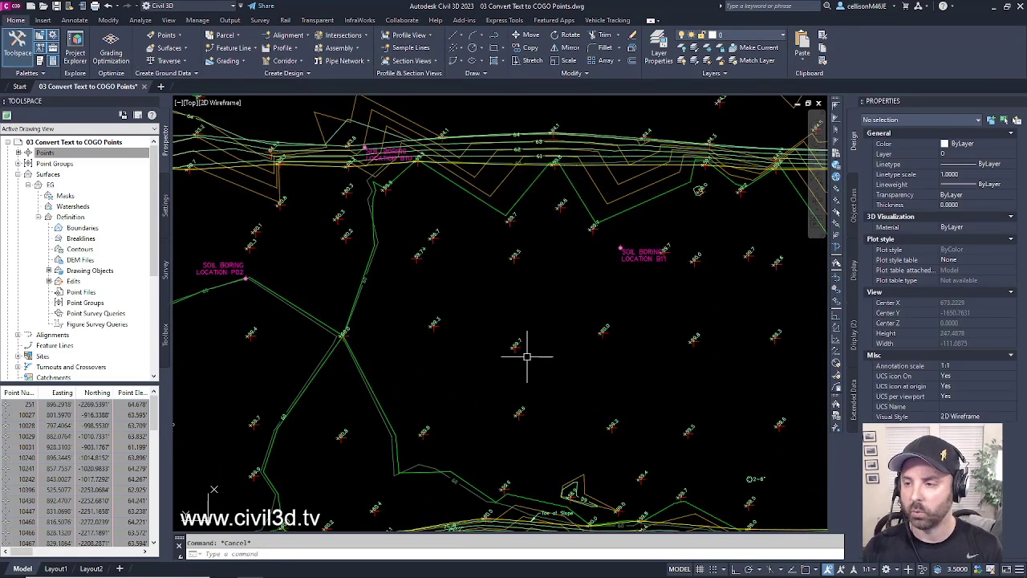
scroll(531, 358, up, 4)
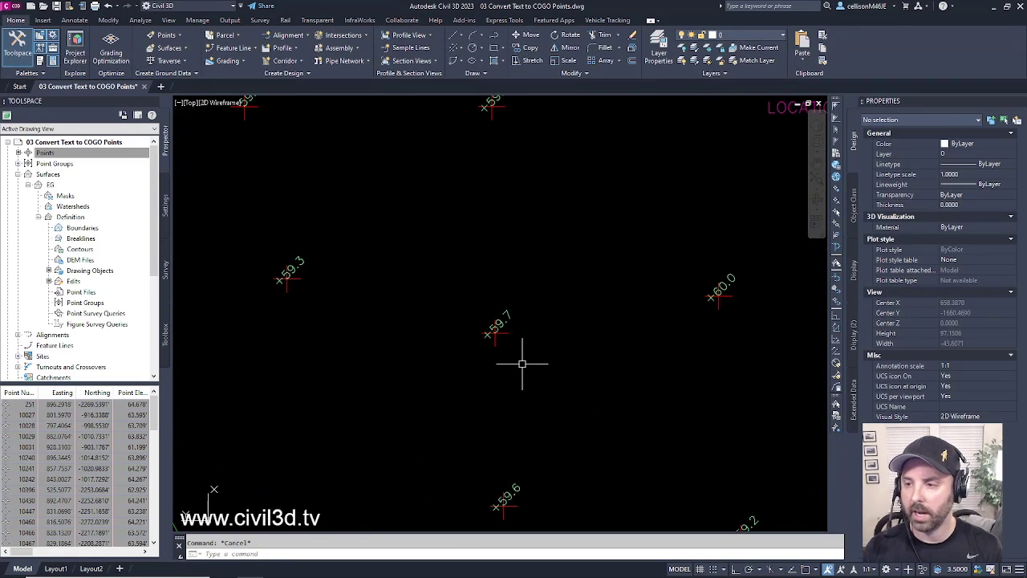
middle_click(463, 360)
middle_click(463, 360)
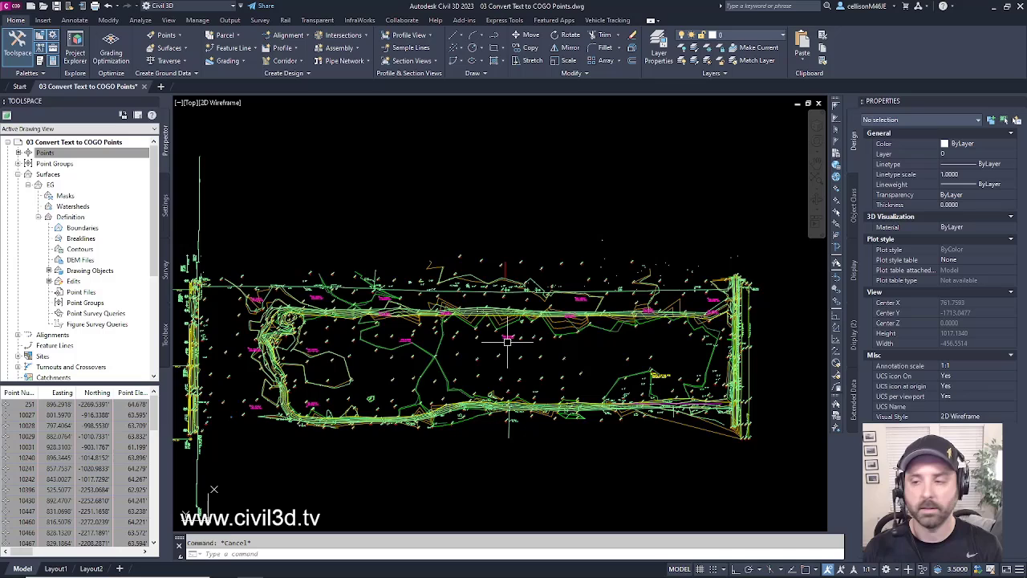
scroll(483, 360, up, 8)
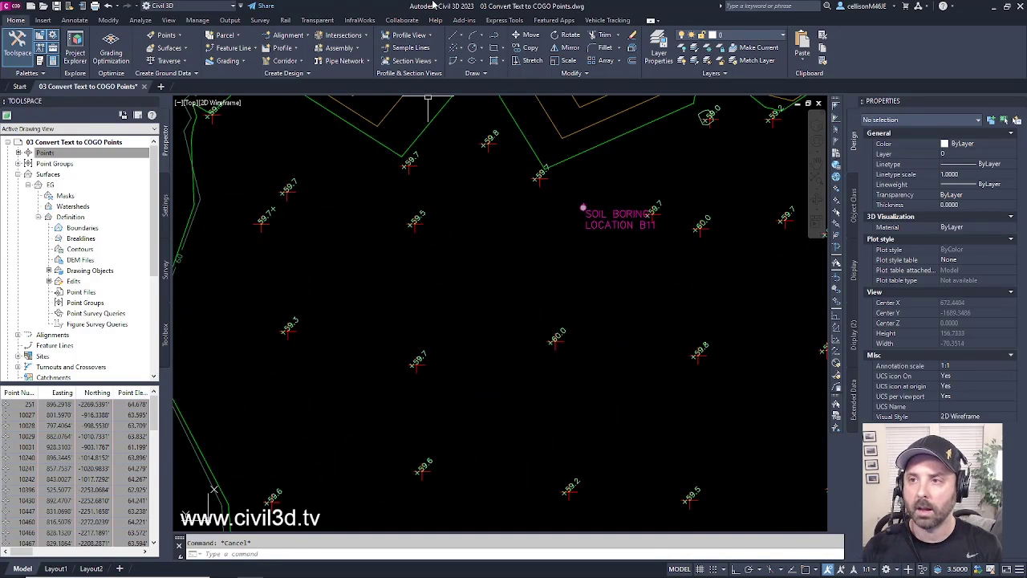
- Open Point Creation Tools, expand all five settings categories, and move the panel left
click(181, 38)
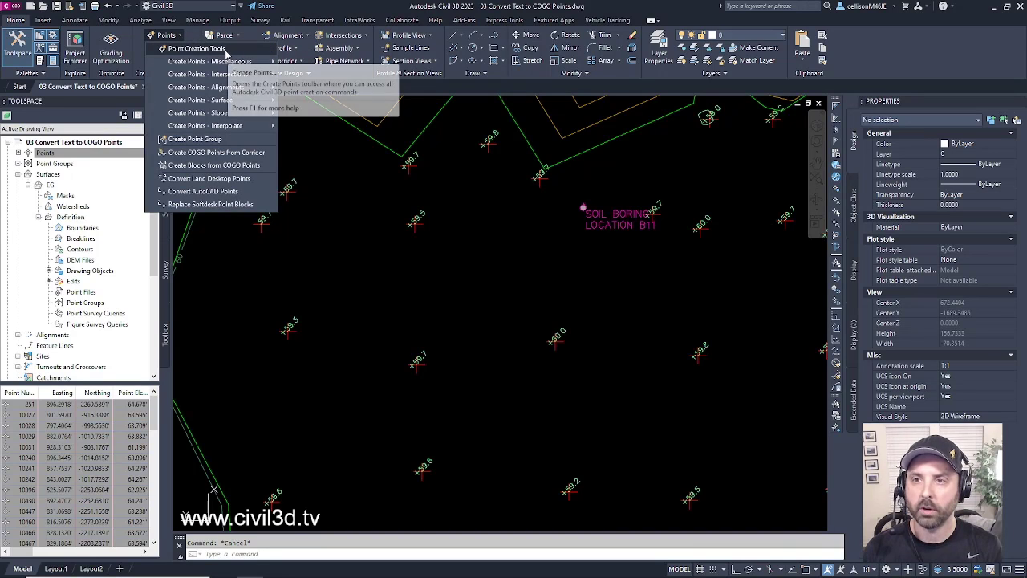
click(217, 49)
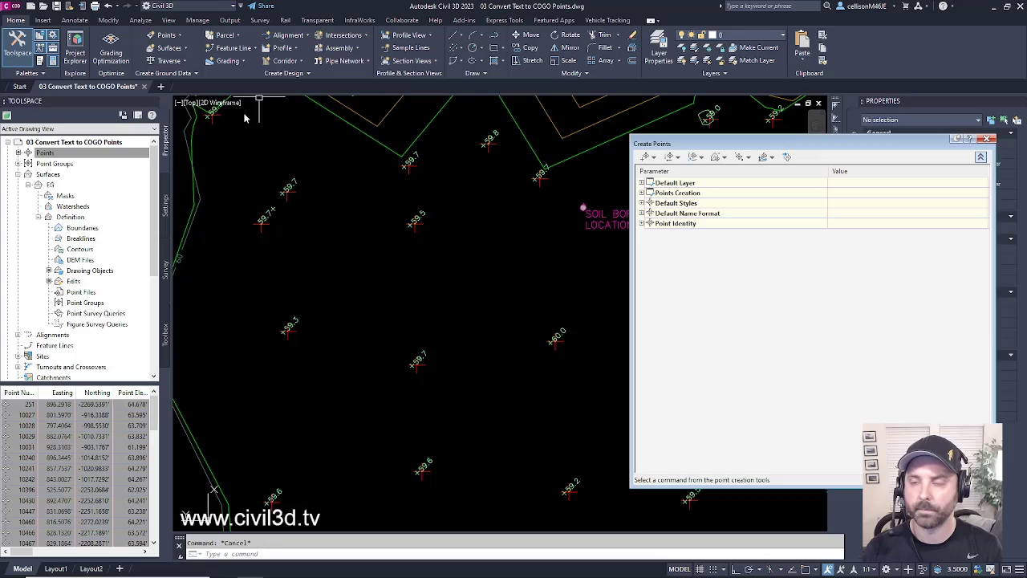
click(642, 183)
click(642, 203)
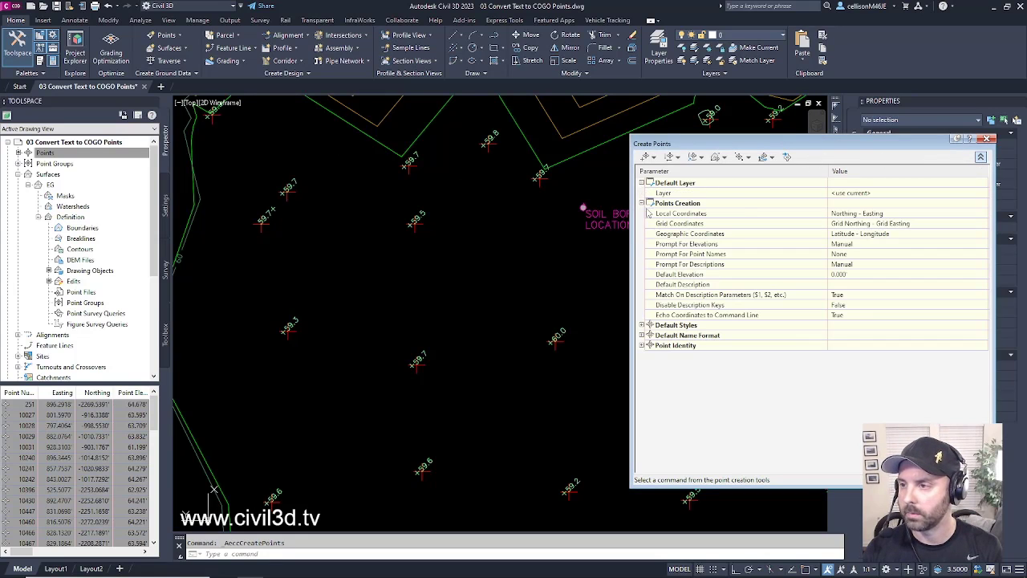
click(642, 325)
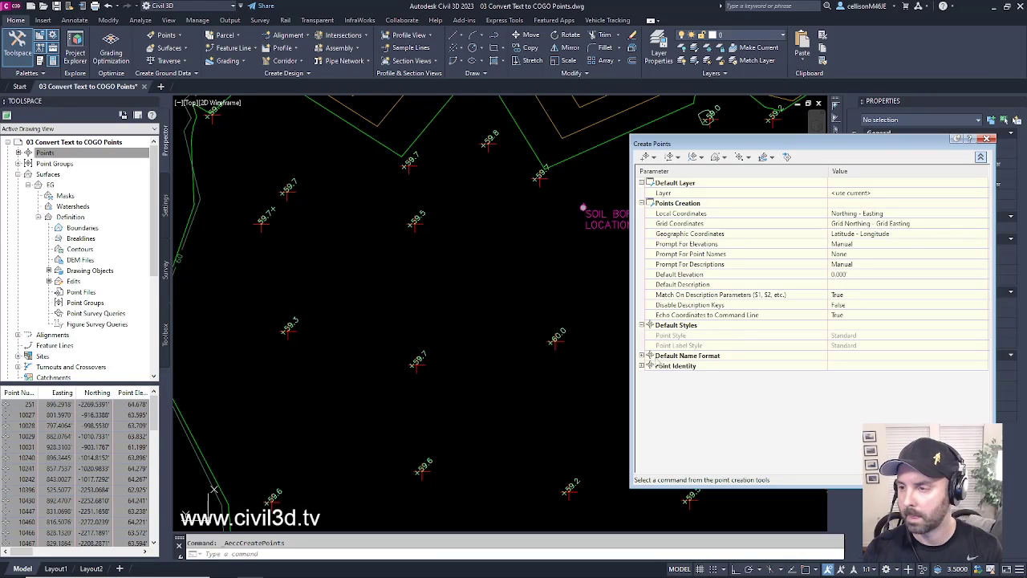
click(642, 356)
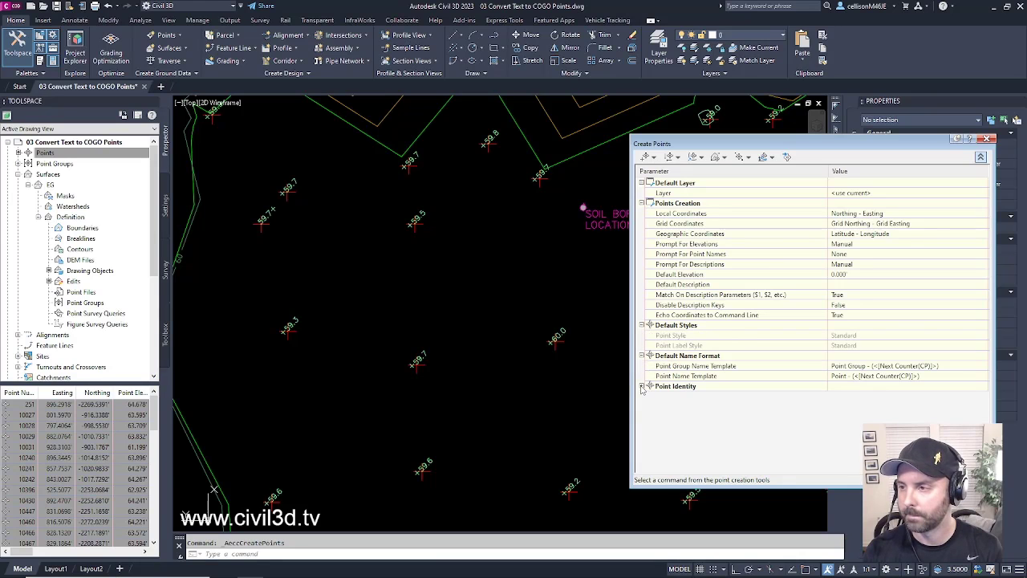
click(642, 386)
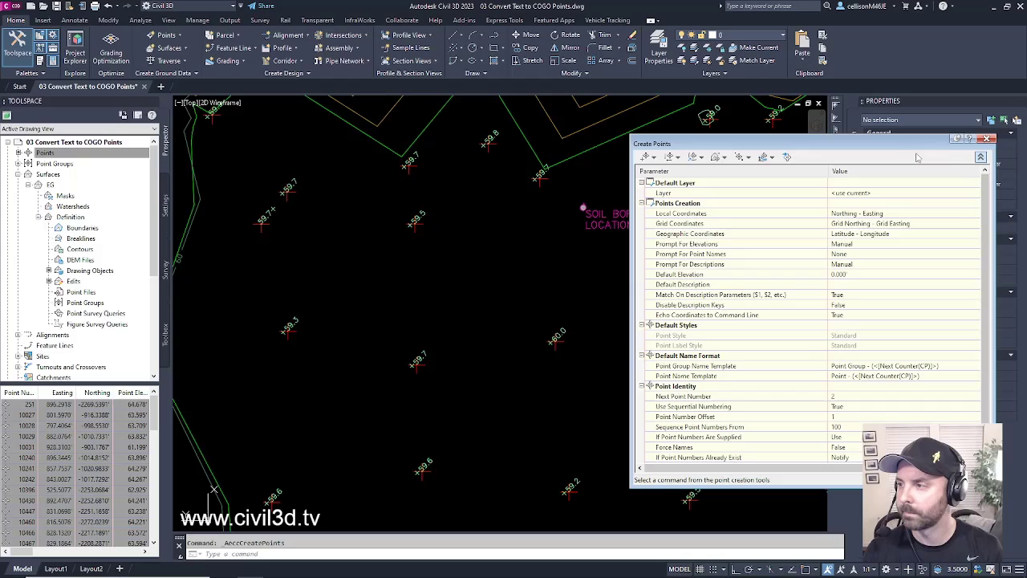
mouse_move(897, 144)
mouse_down()
mouse_move(843, 171)
mouse_move(797, 170)
mouse_move(697, 139)
mouse_up()
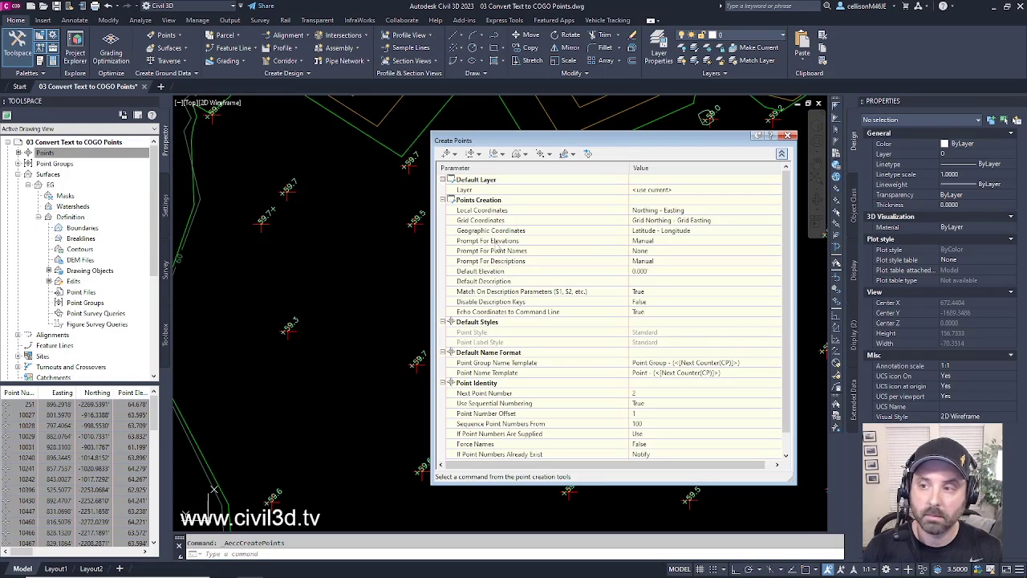
- Switch Prompt For Elevations and Prompt For Descriptions from Manual to Automatic
click(659, 242)
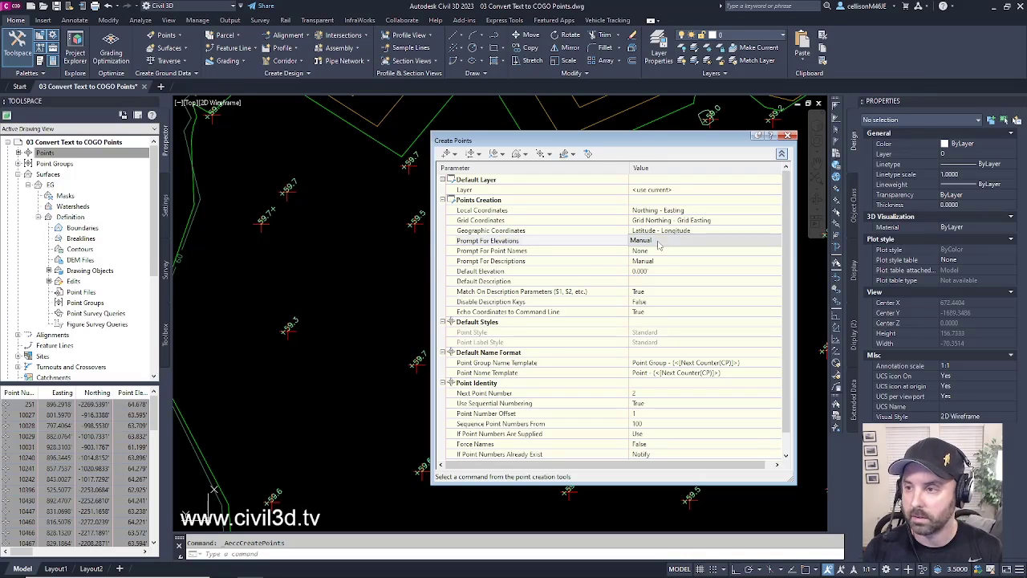
click(658, 241)
click(651, 252)
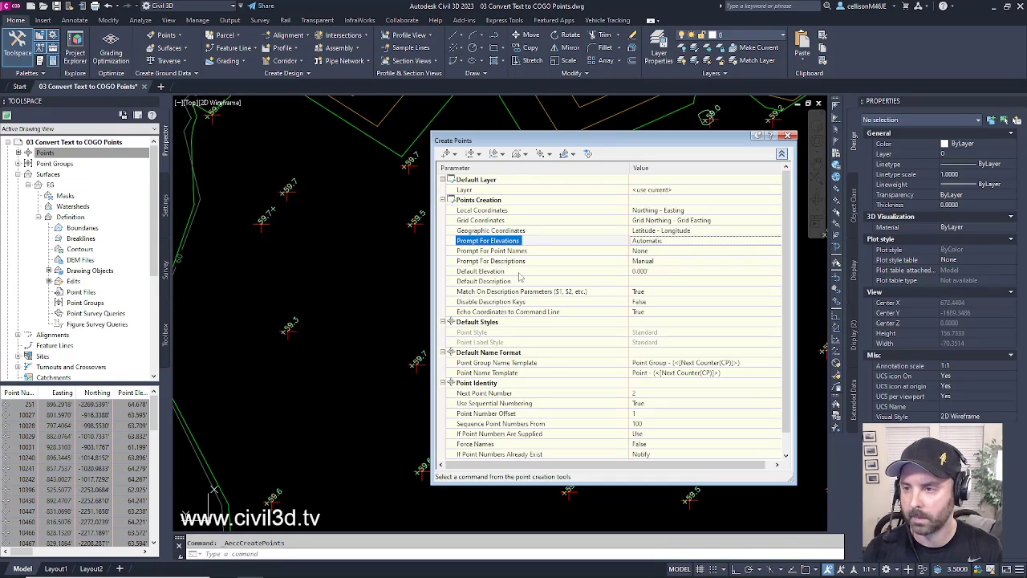
click(663, 265)
click(665, 266)
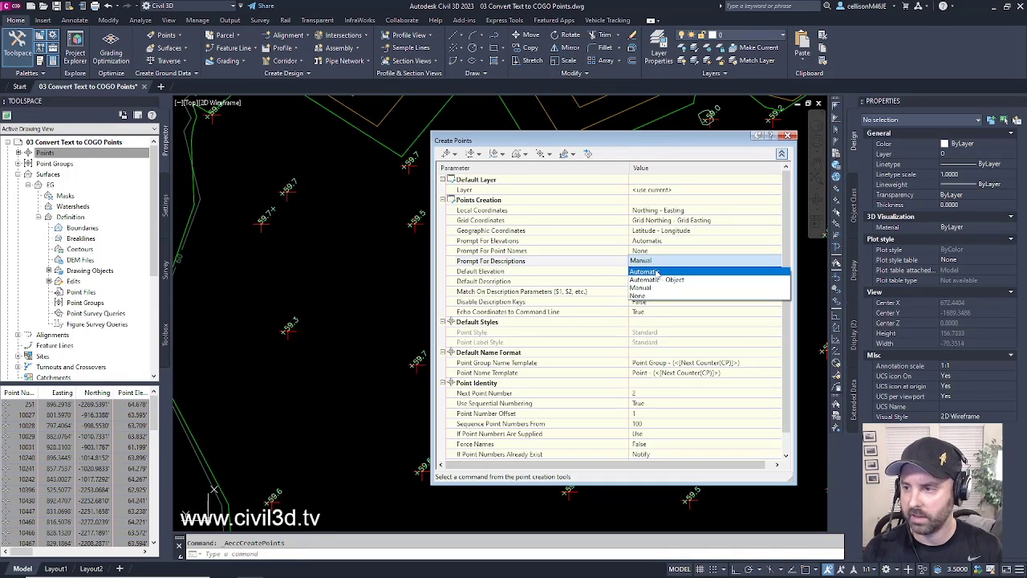
click(657, 271)
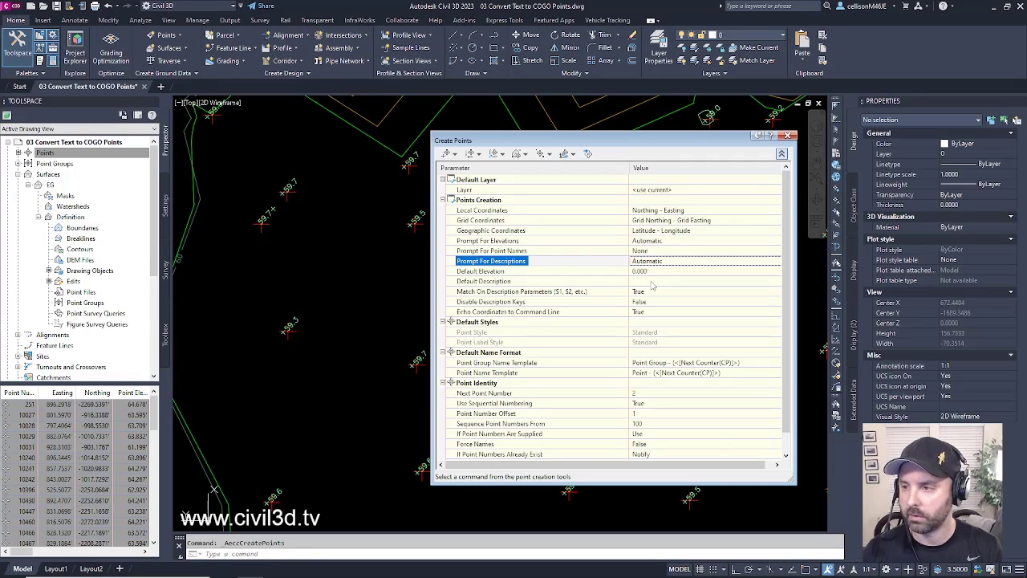
- Set Default Description to MY-PNTS, and Next Point Number and Sequence Point Numbers From to 30000
click(652, 281)
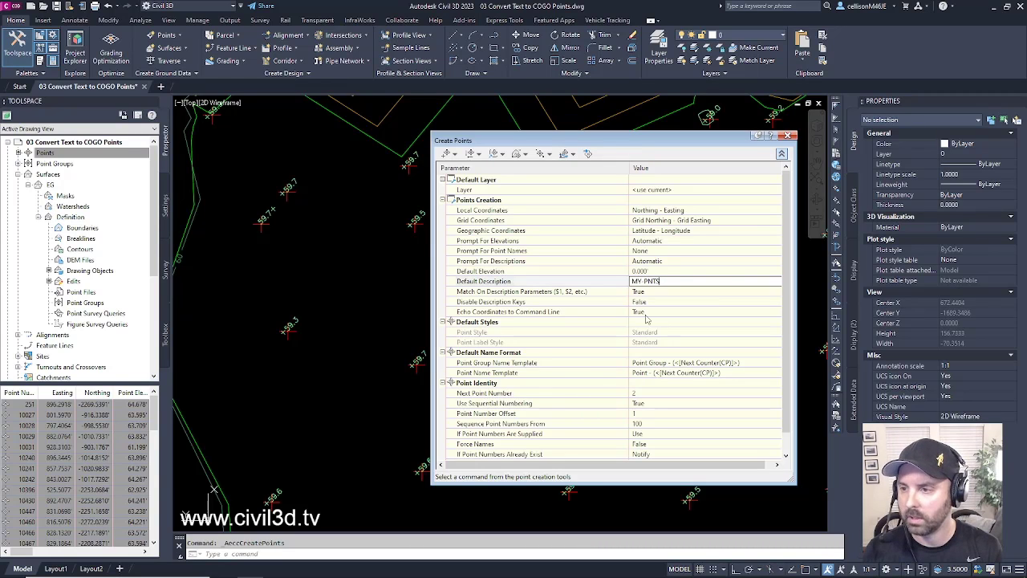
click(646, 393)
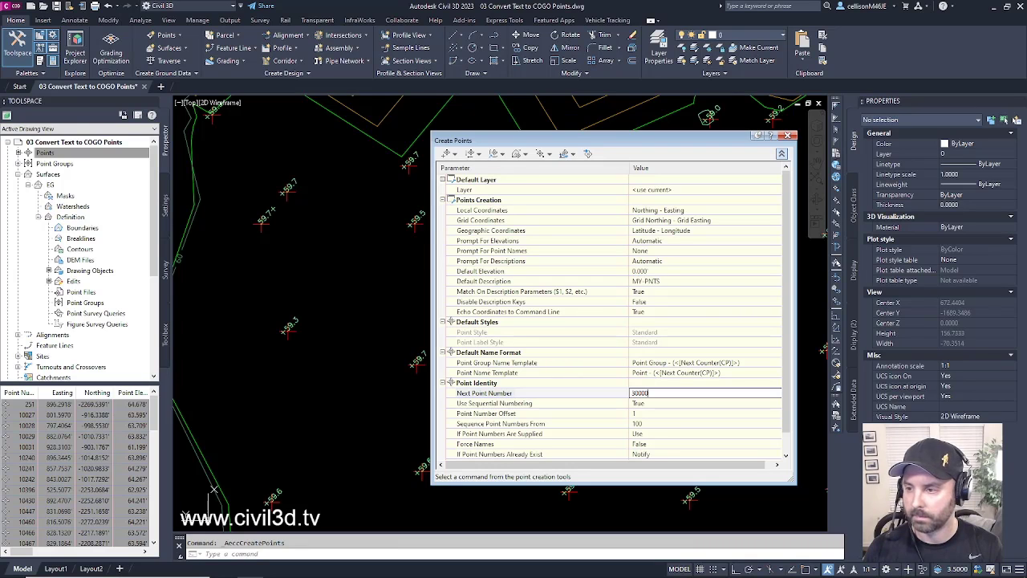
click(48, 420)
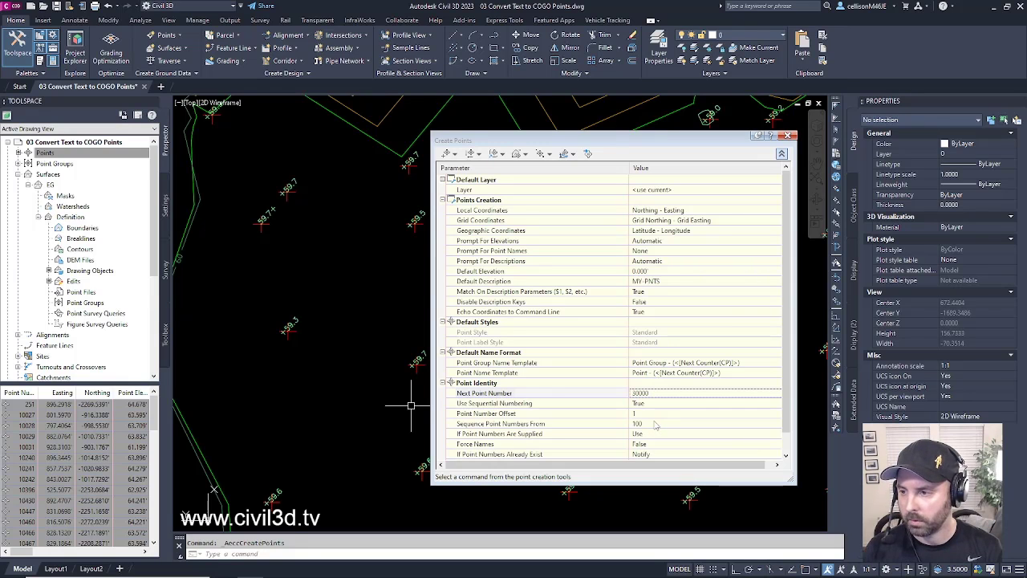
click(654, 422)
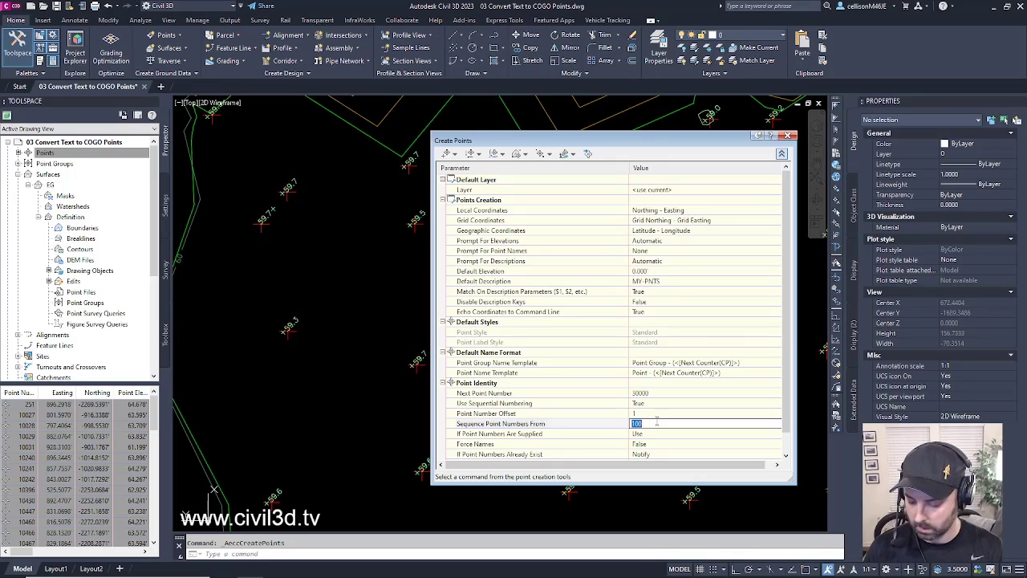
text(30000)
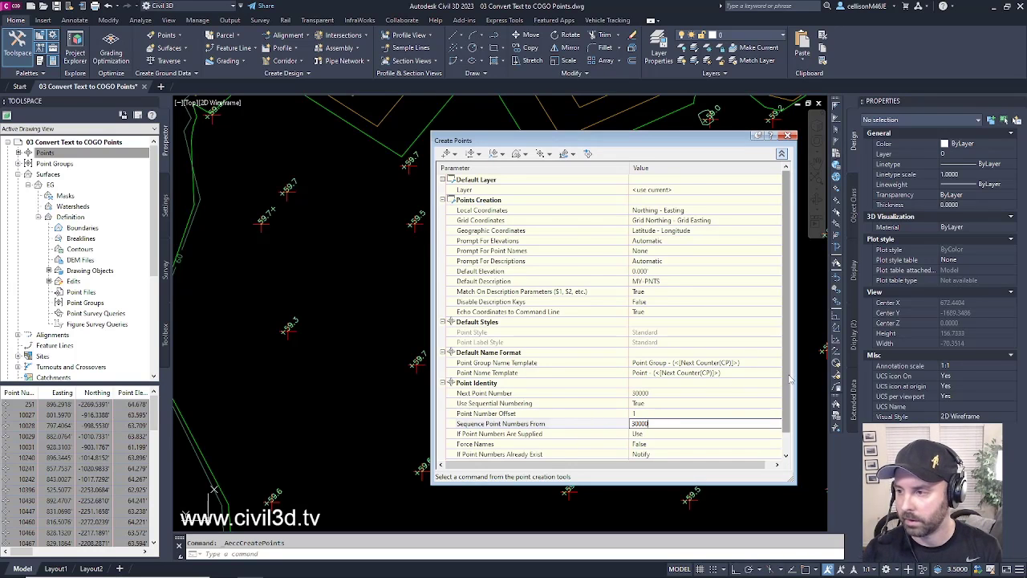
mouse_move(789, 378)
mouse_down()
mouse_move(793, 423)
mouse_move(788, 378)
mouse_up()
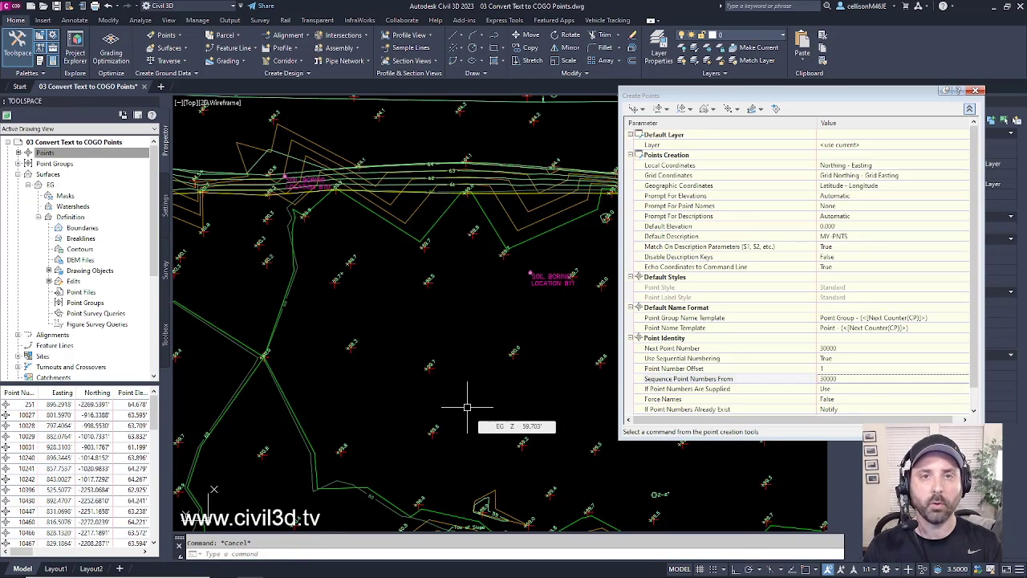
- Window-select one AutoCAD point and use Select Similar to select all 459 AutoCAD points
scroll(433, 369, up, 6)
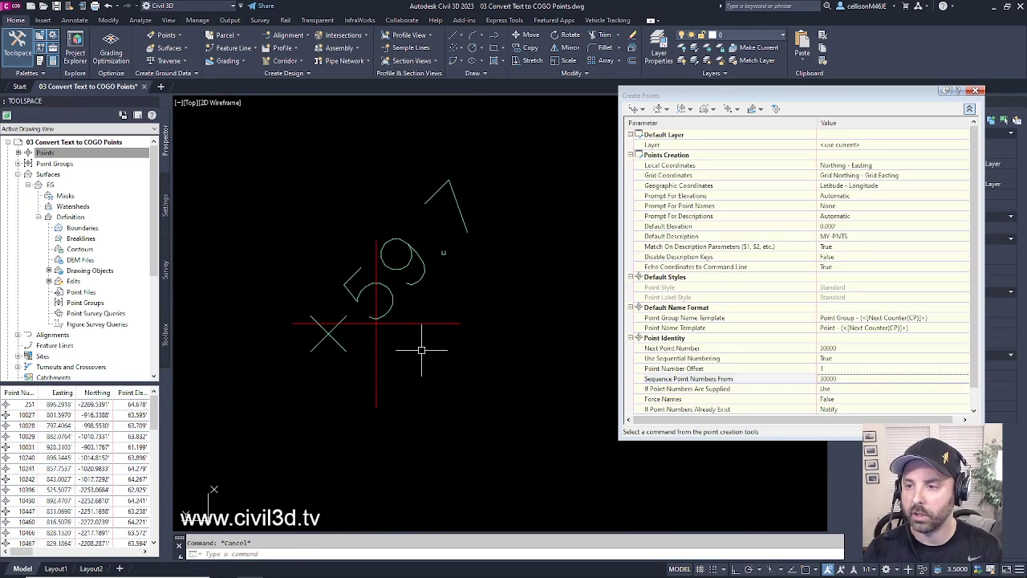
scroll(394, 345, up, 2)
click(345, 286)
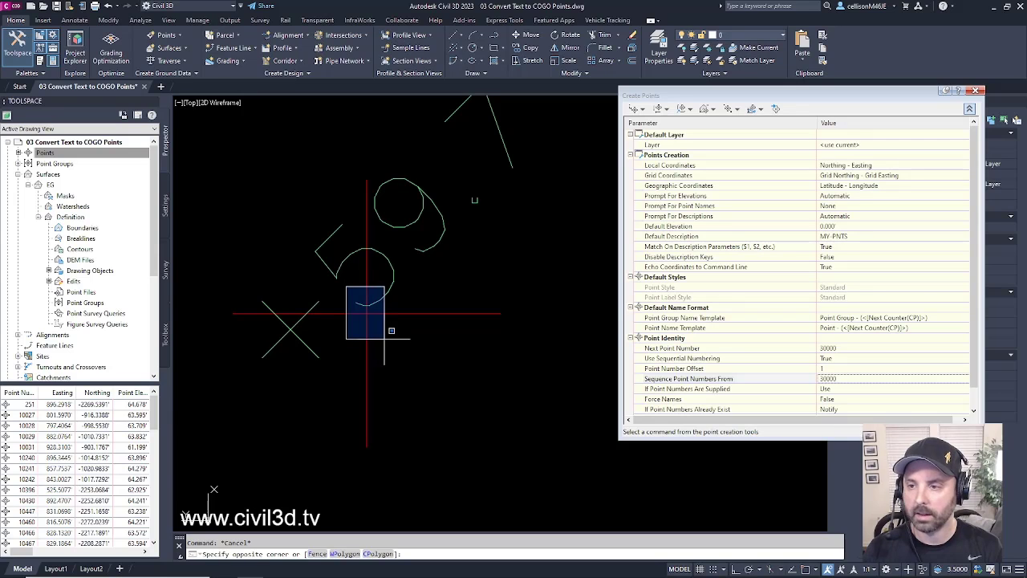
click(394, 330)
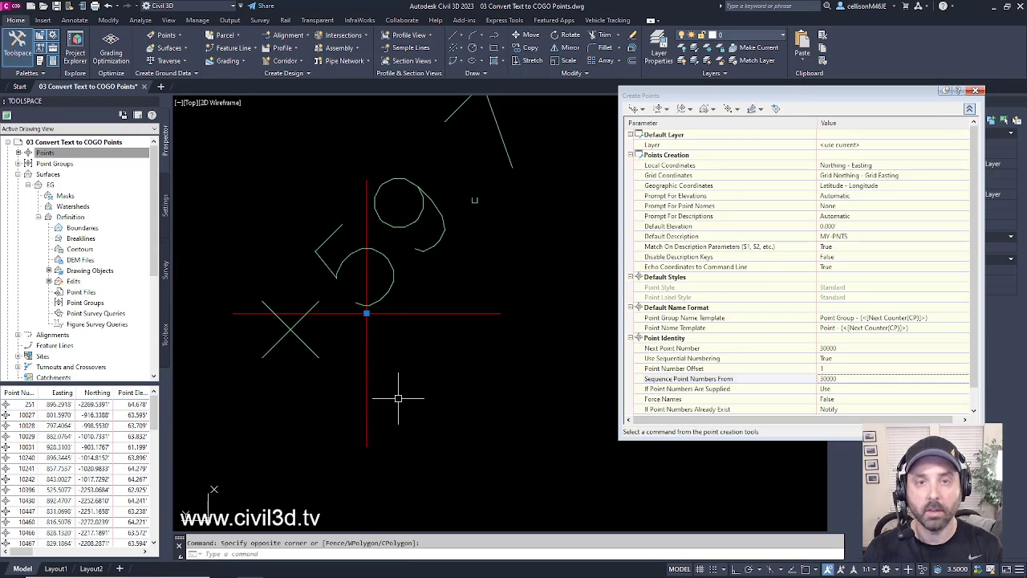
right_click(400, 348)
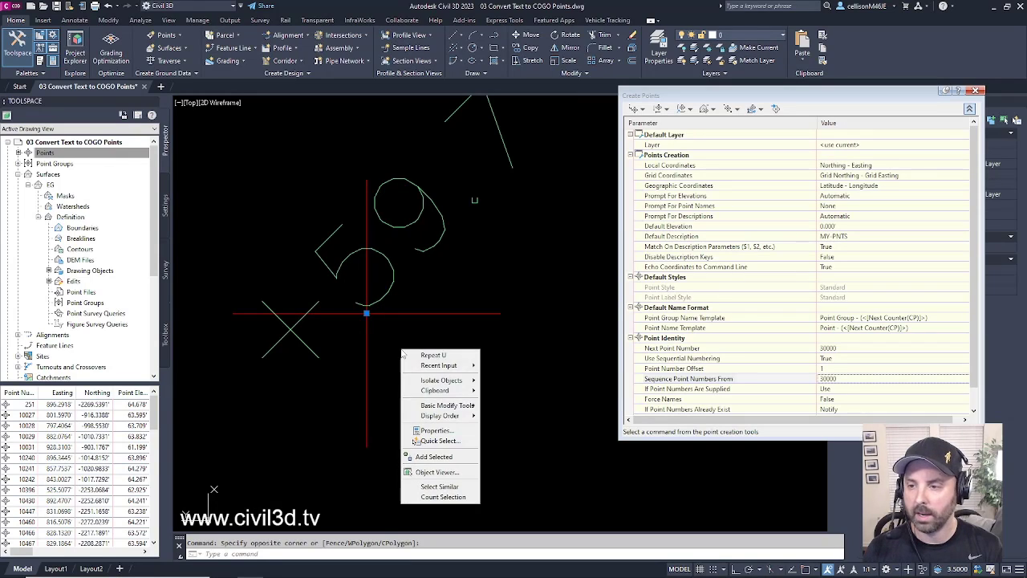
click(440, 487)
scroll(424, 377, down, 5)
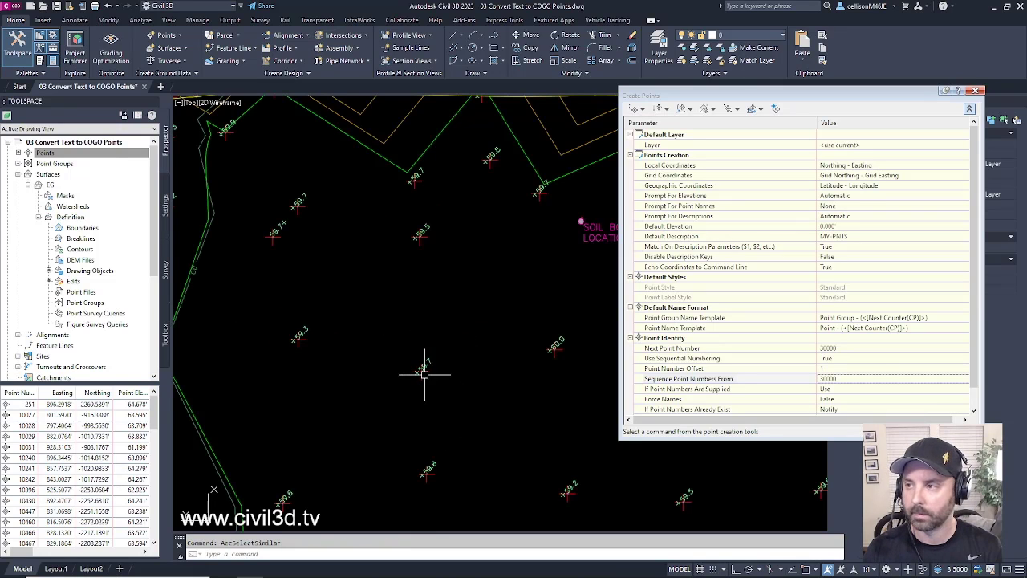
drag(840, 88, 658, 89)
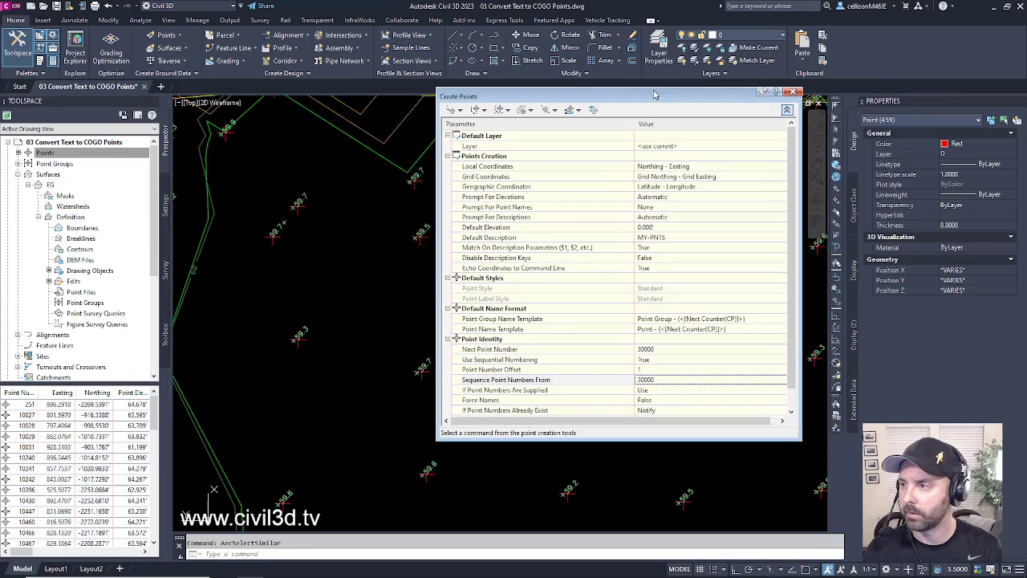
- Convert all 459 AutoCAD points to COGO points, advancing Next Point Number to 30459
click(460, 110)
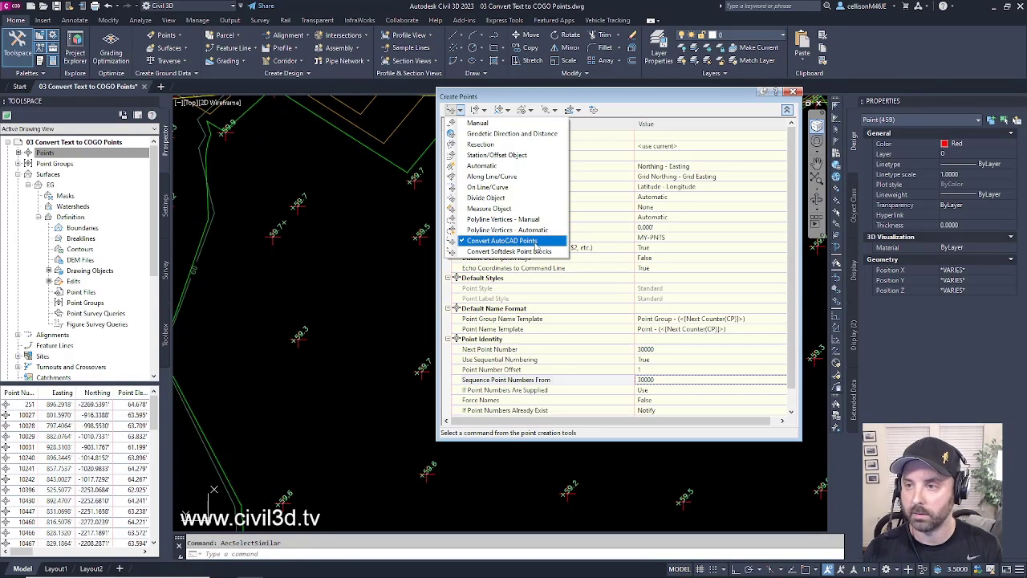
click(506, 240)
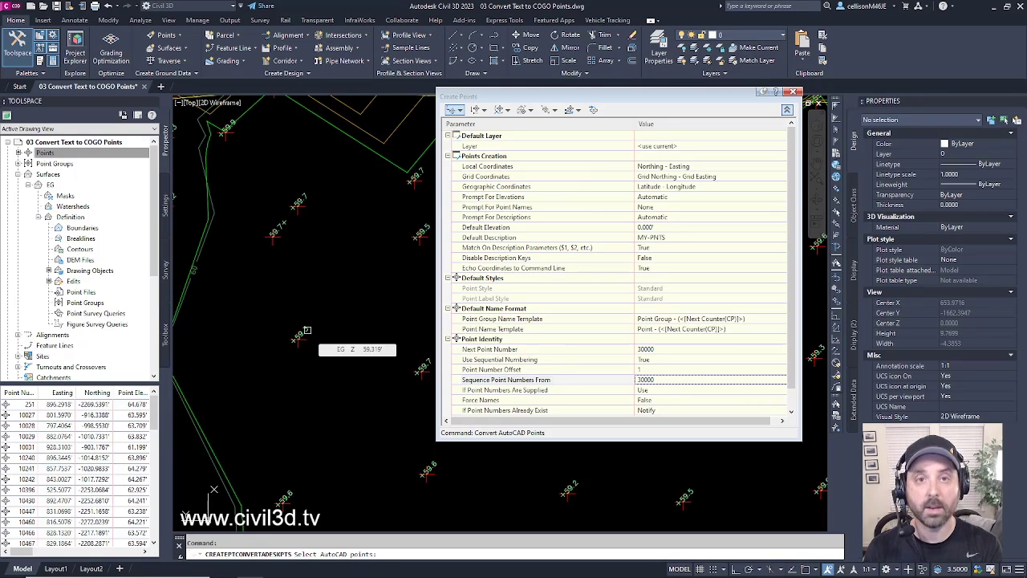
text(P)
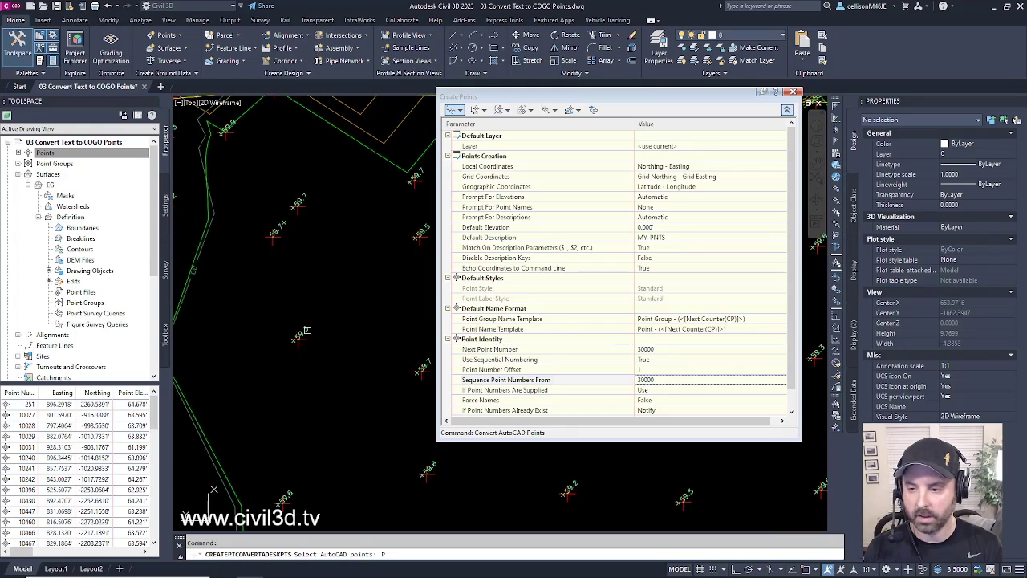
key(Return)
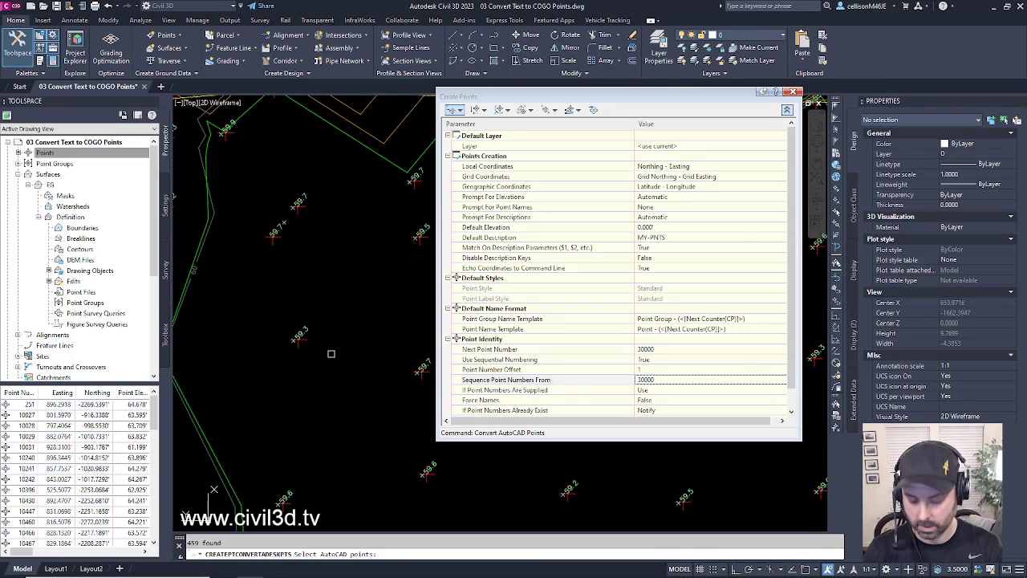
key(Return)
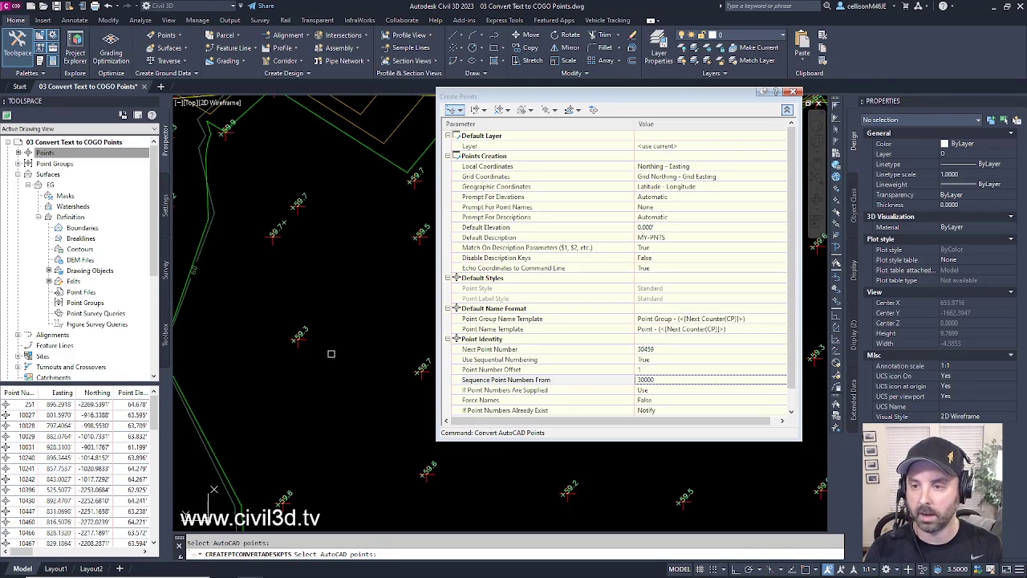
- Close the Create Points settings toolbar and cancel the pending point selection prompt
scroll(332, 367, up, 5)
mouse_move(332, 367)
middle_down()
mouse_move(276, 298)
mouse_move(356, 336)
middle_up()
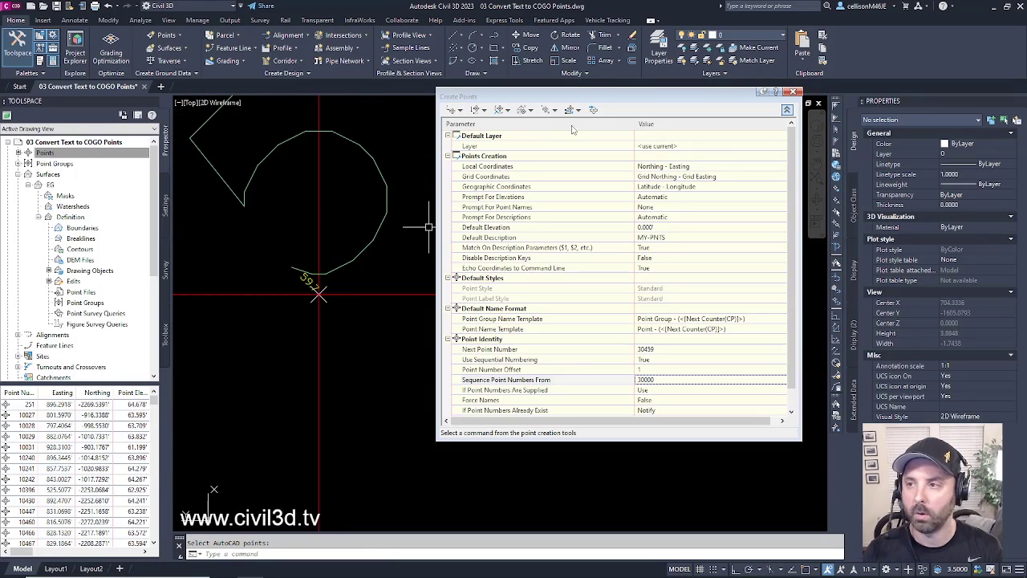
click(791, 91)
scroll(390, 344, up, 3)
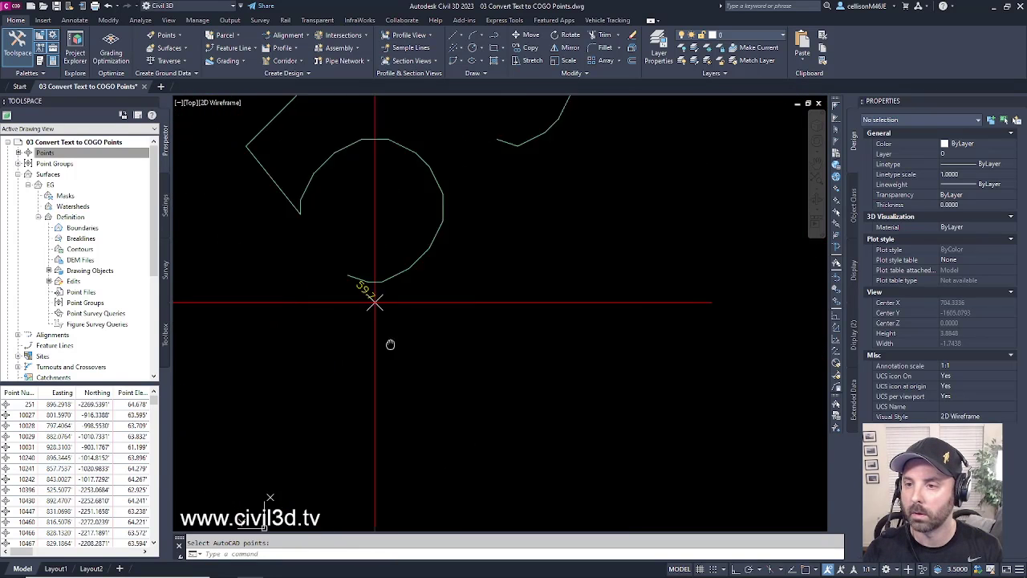
key(Escape)
- Select two converted points to confirm they are COGO points described MY-PNTS
scroll(378, 280, up, 4)
click(388, 280)
scroll(388, 281, up, 3)
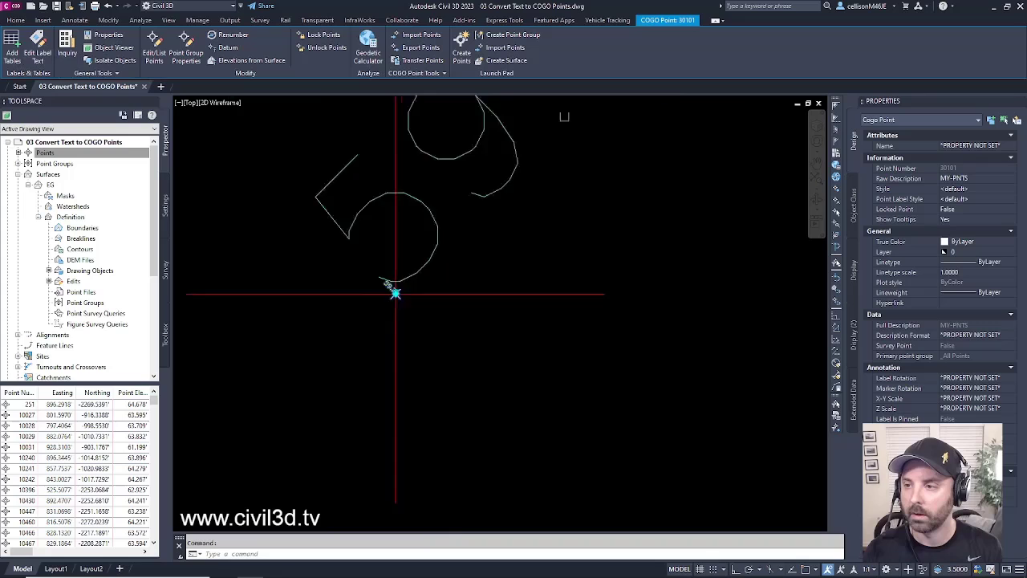
scroll(385, 284, down, 5)
scroll(374, 339, up, 5)
scroll(387, 299, down, 4)
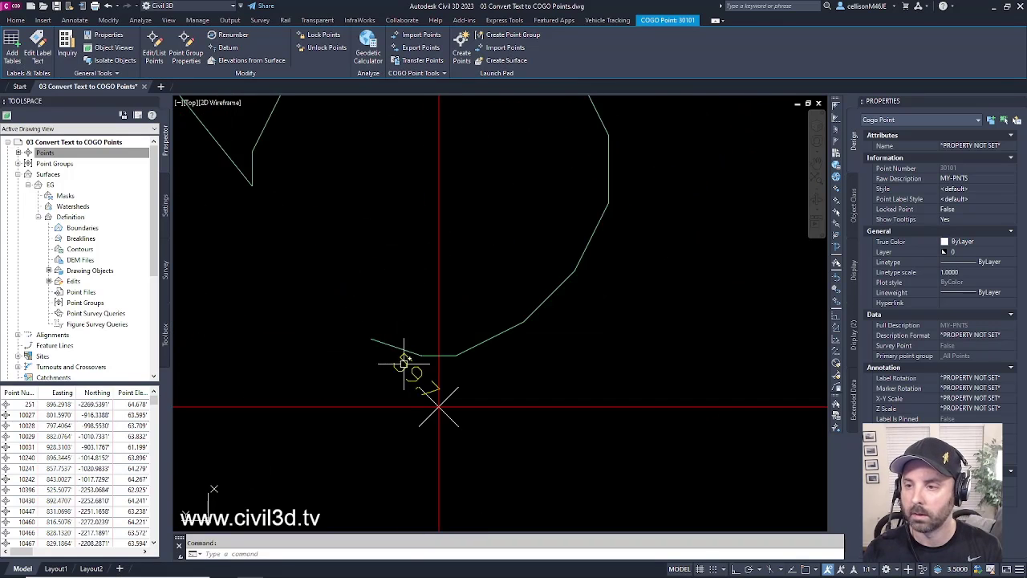
key(Escape)
click(390, 293)
scroll(350, 331, up, 4)
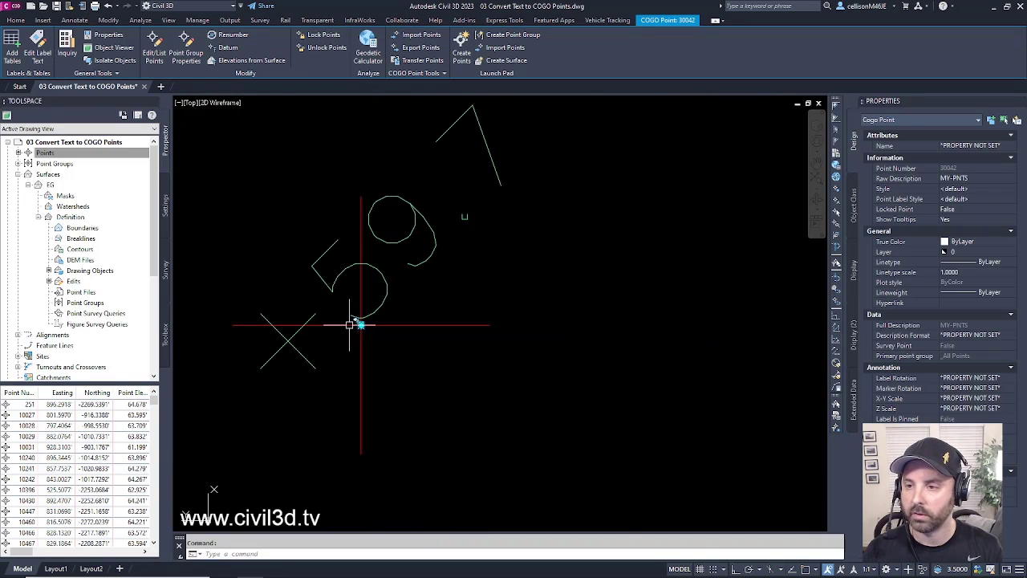
key(Escape)
scroll(360, 322, down, 5)
- Inspect the point under the 59 label and another window-selected point, keeping their elevations
middle_drag(360, 322, 376, 354)
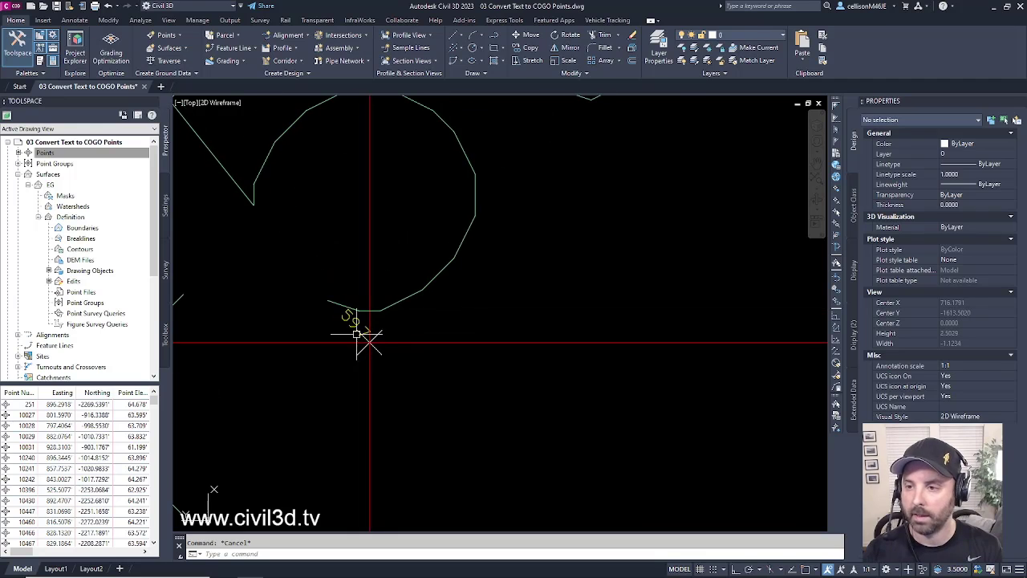
click(350, 316)
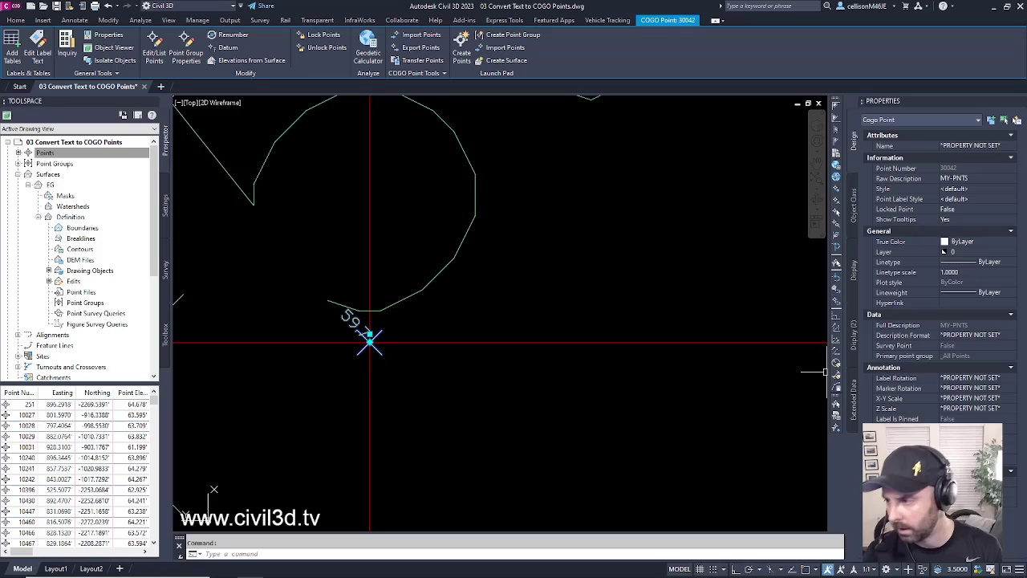
scroll(551, 381, up, 3)
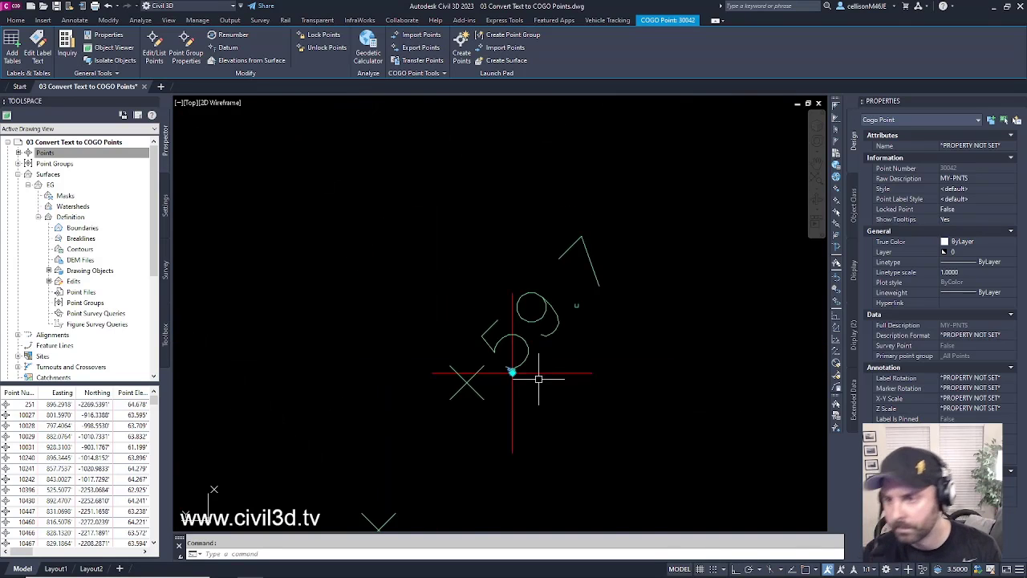
scroll(532, 366, down, 8)
key(Escape)
scroll(487, 241, up, 10)
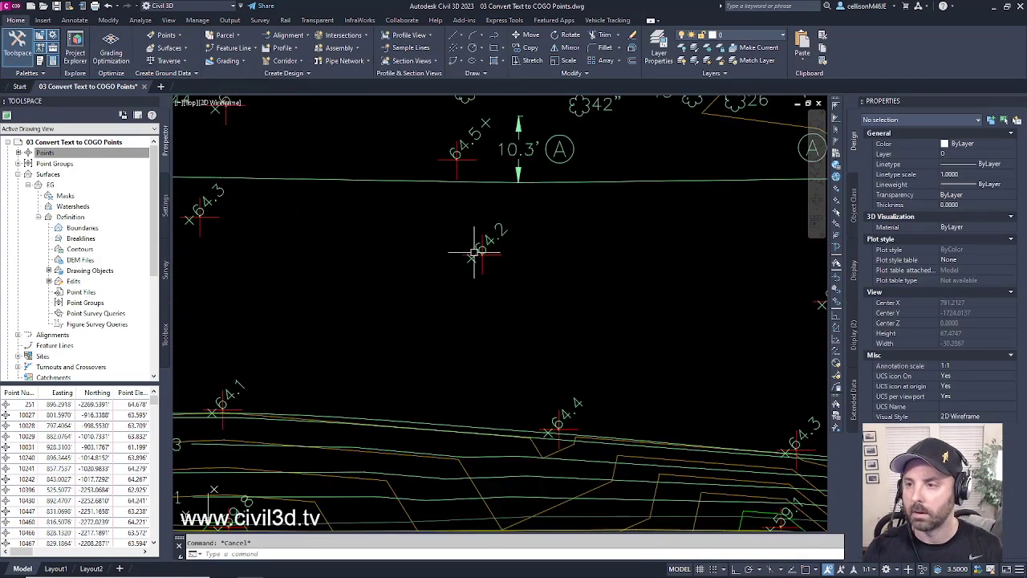
click(388, 224)
click(534, 297)
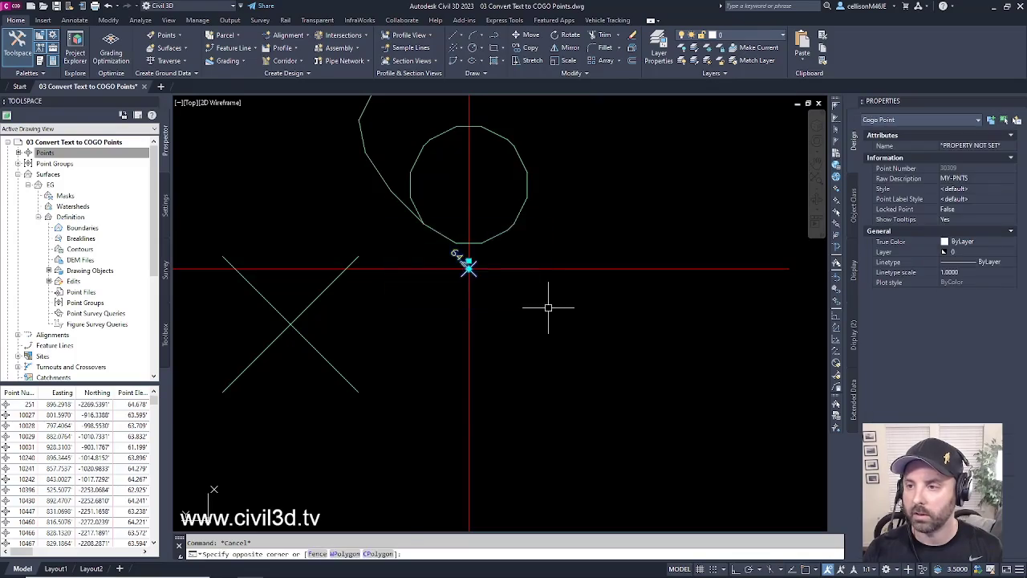
scroll(551, 302, down, 8)
key(Escape)
scroll(491, 257, down, 5)
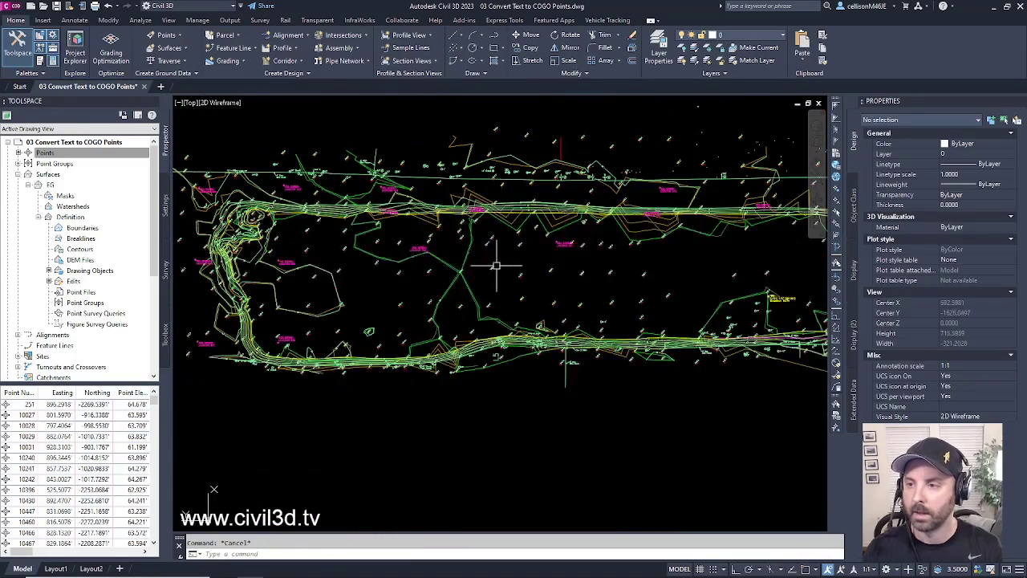
scroll(534, 305, up, 7)
mouse_move(545, 308)
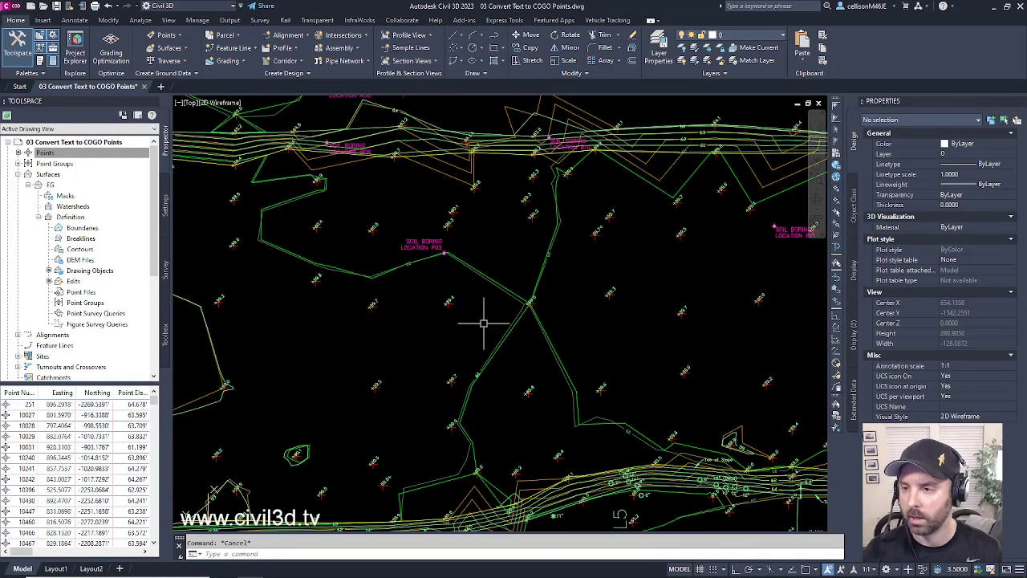
scroll(451, 291, up, 12)
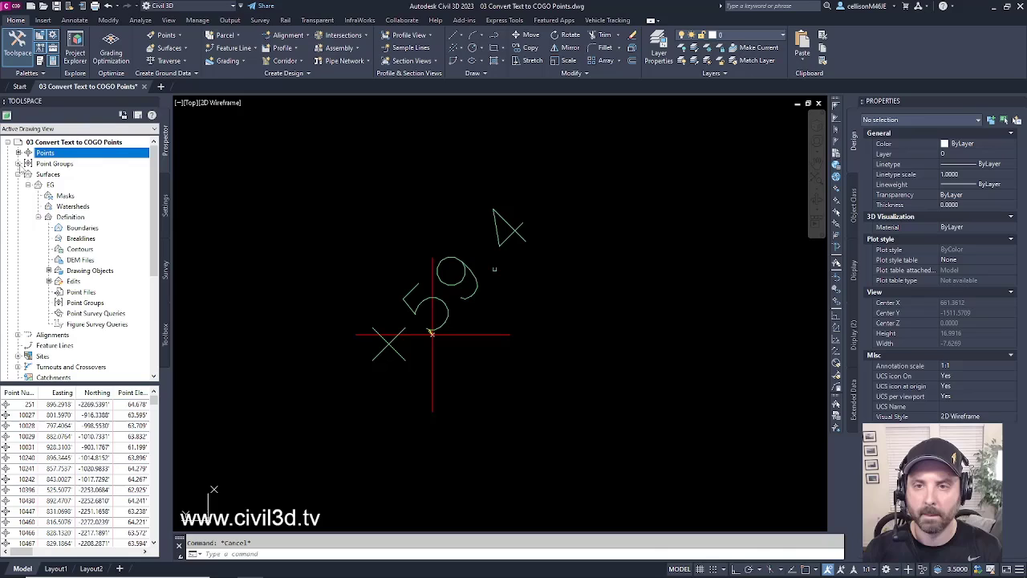
- Expand Point Groups in Prospector and choose New to create a point group
click(18, 163)
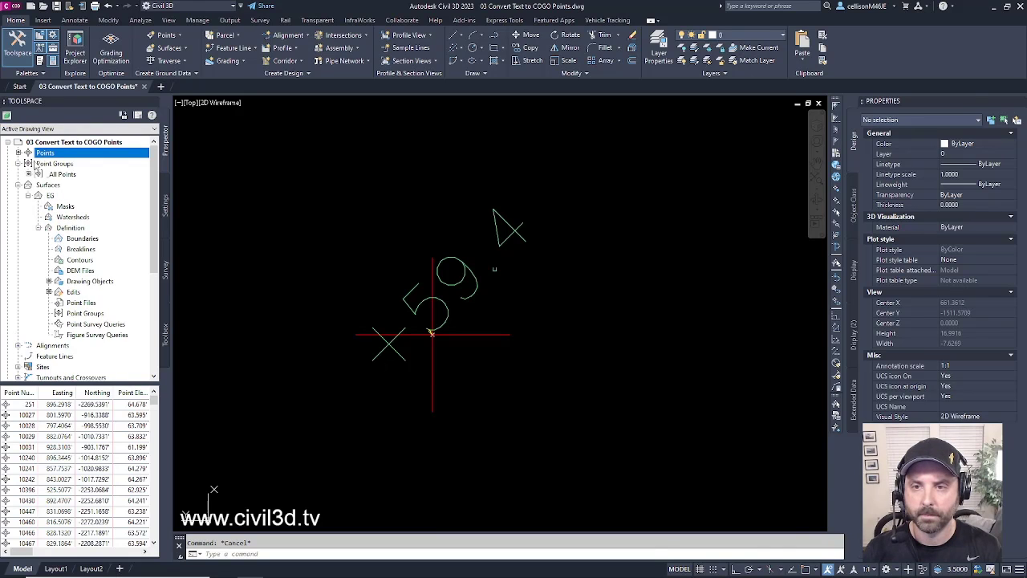
click(56, 164)
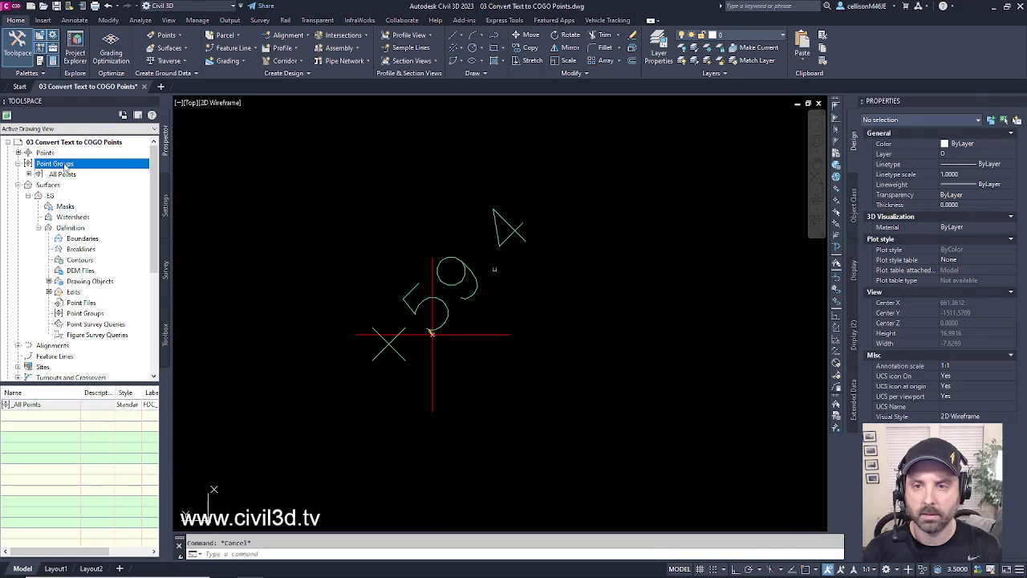
right_click(65, 165)
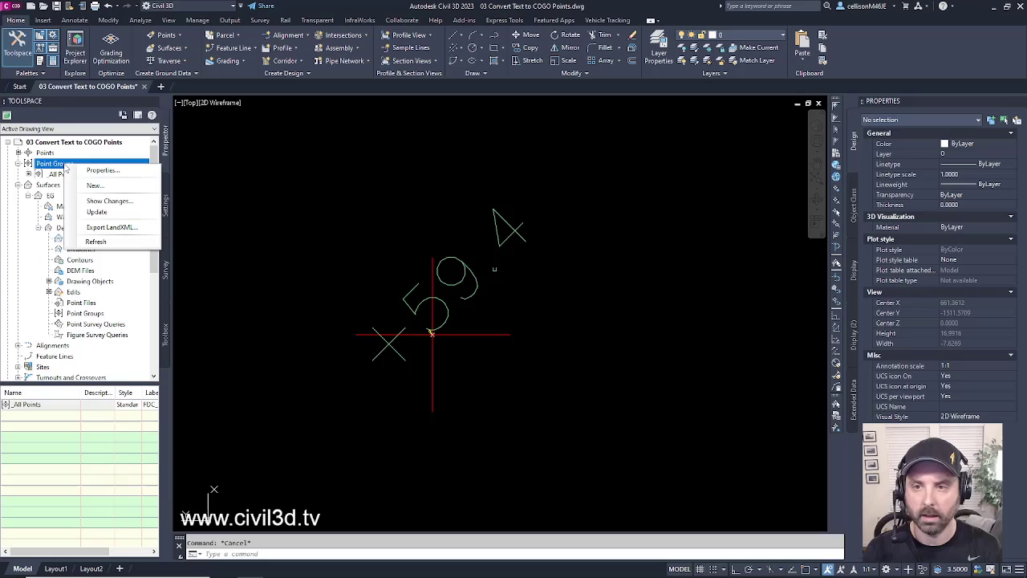
click(105, 187)
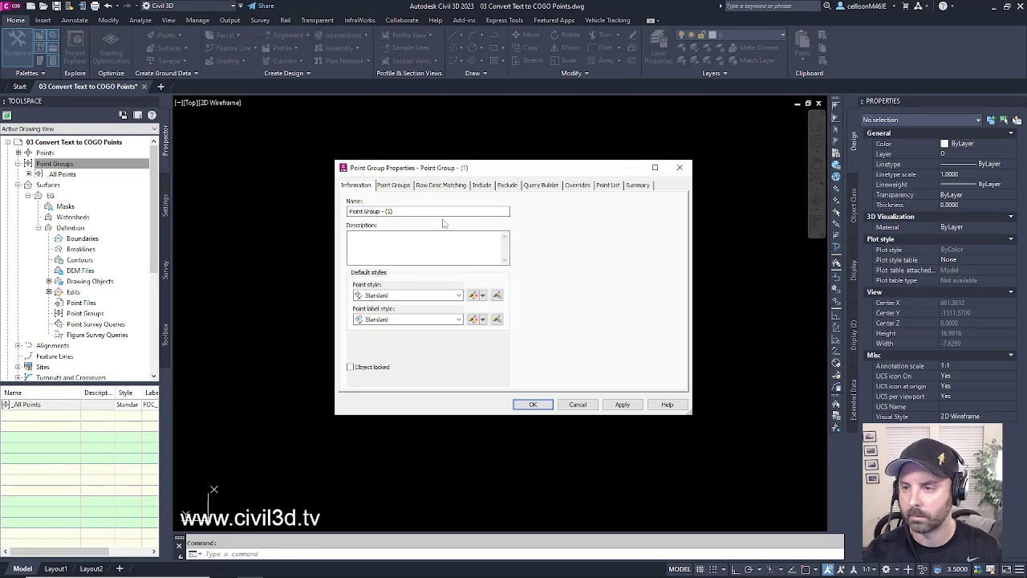
- Name the group MY-PNTS, include points with full description matching MY-PNTS, and apply
triple_click(417, 210)
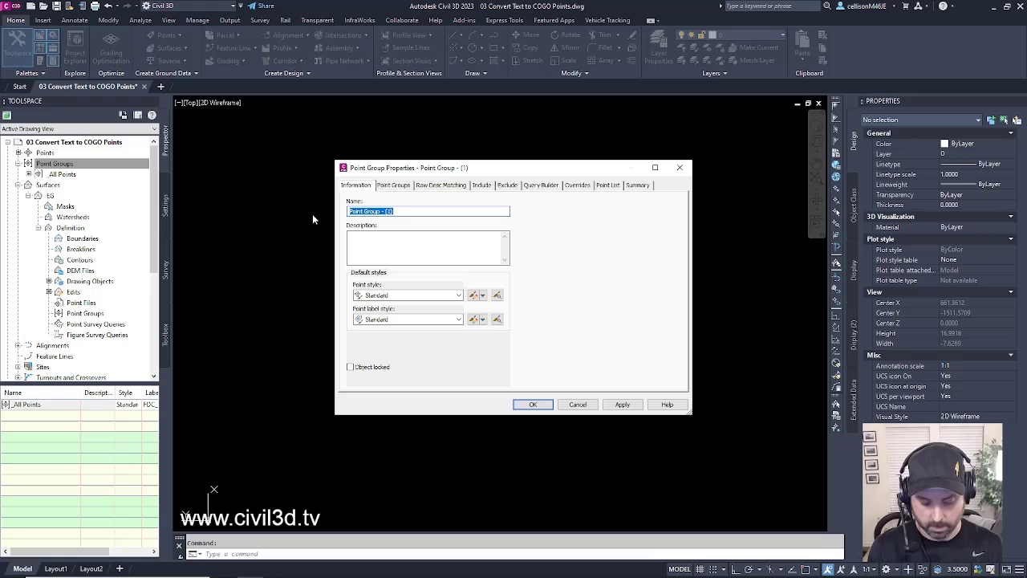
text(my)
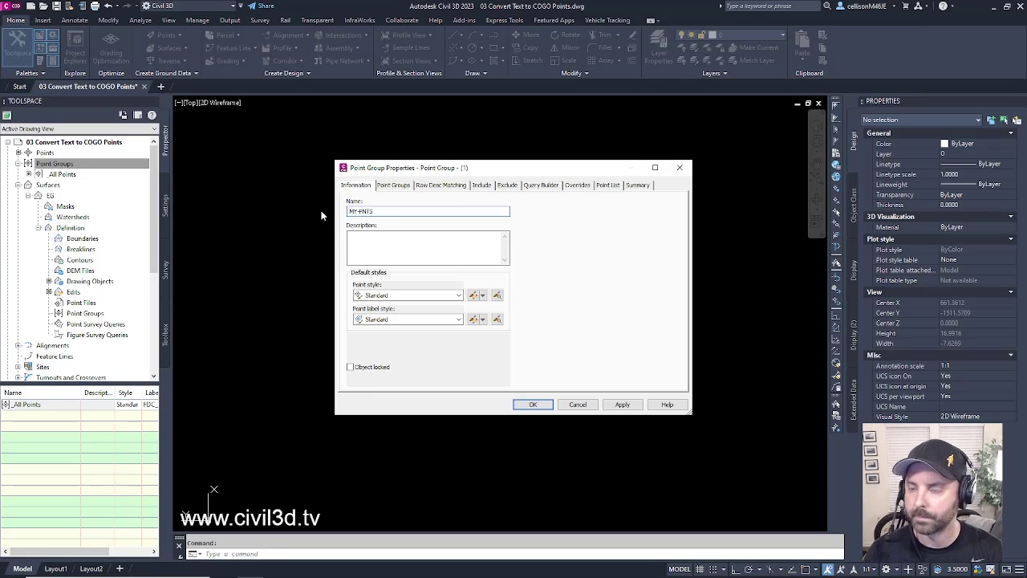
click(481, 185)
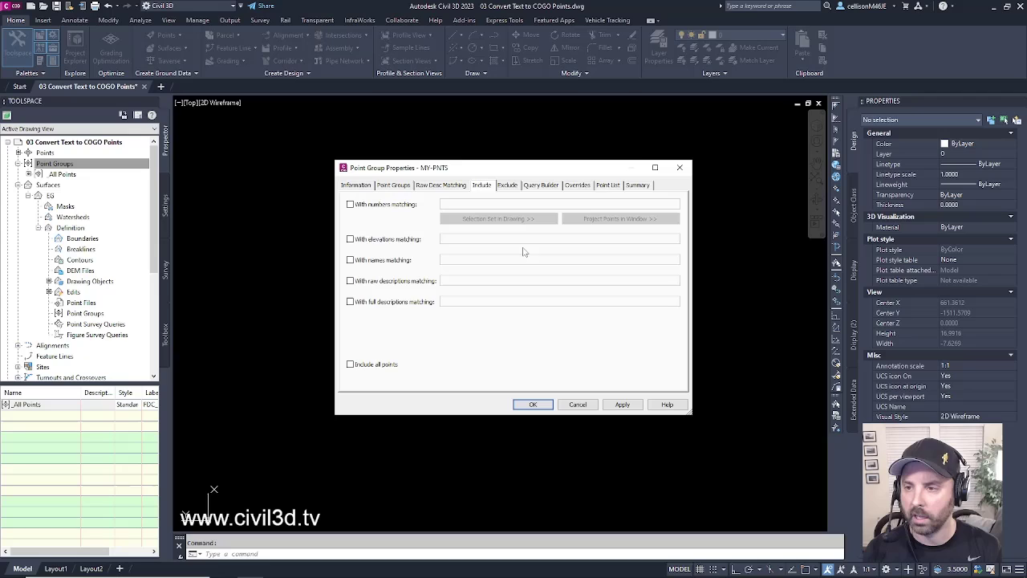
click(351, 302)
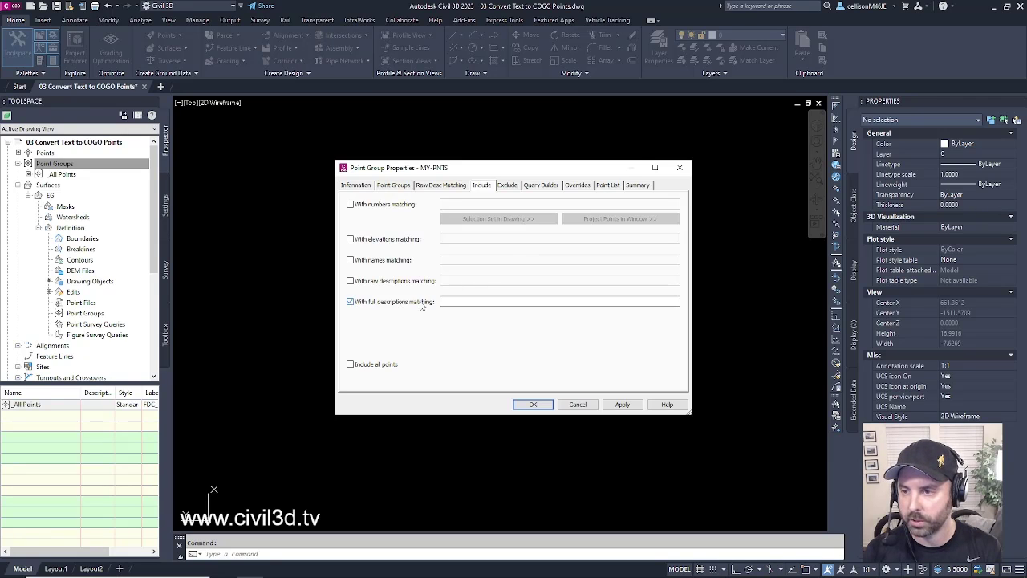
click(447, 300)
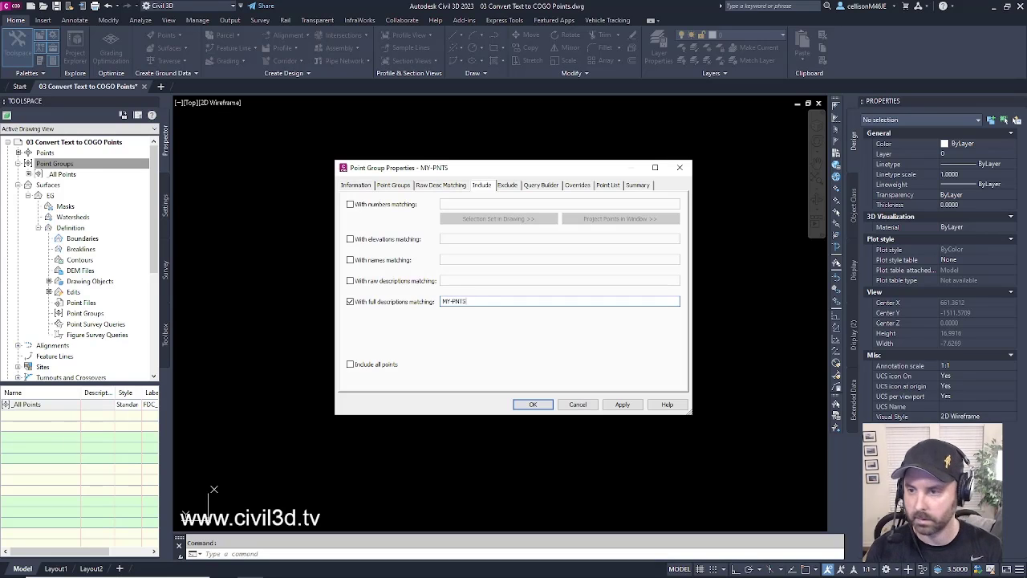
click(622, 405)
click(533, 404)
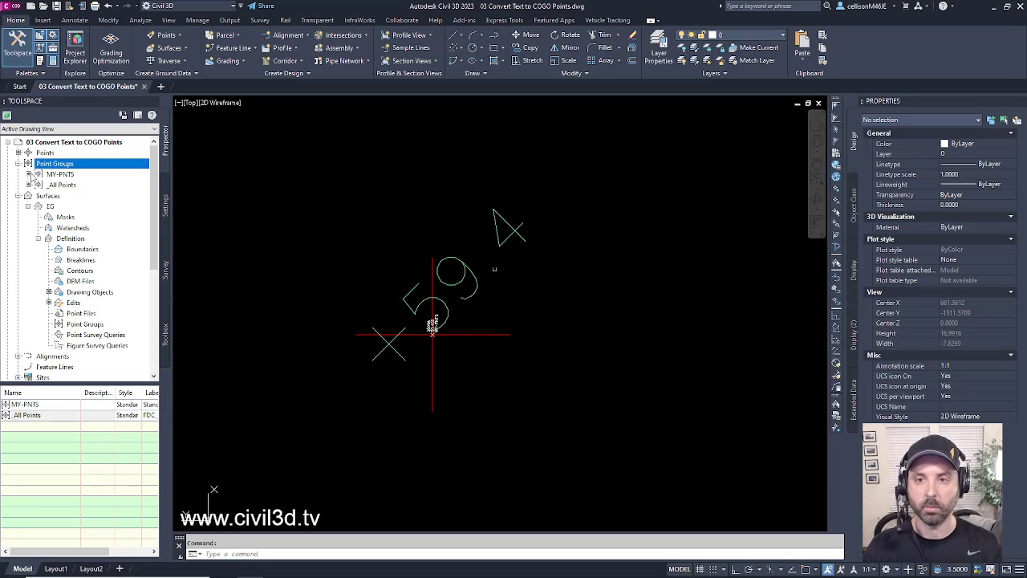
- Show the MY-PNTS group's points in an enlarged list, numbered 30000 through 30458
click(61, 174)
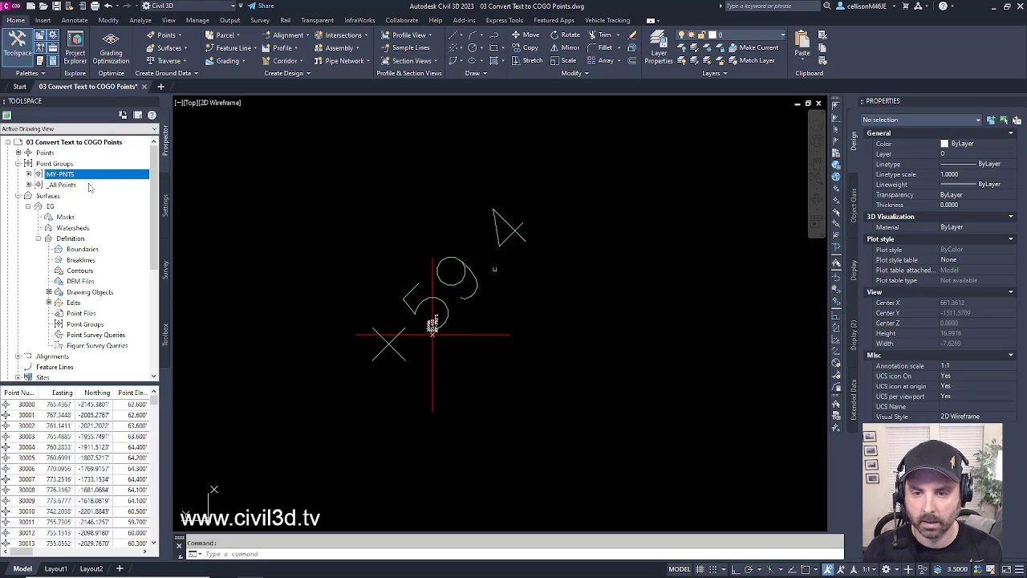
drag(135, 382, 135, 226)
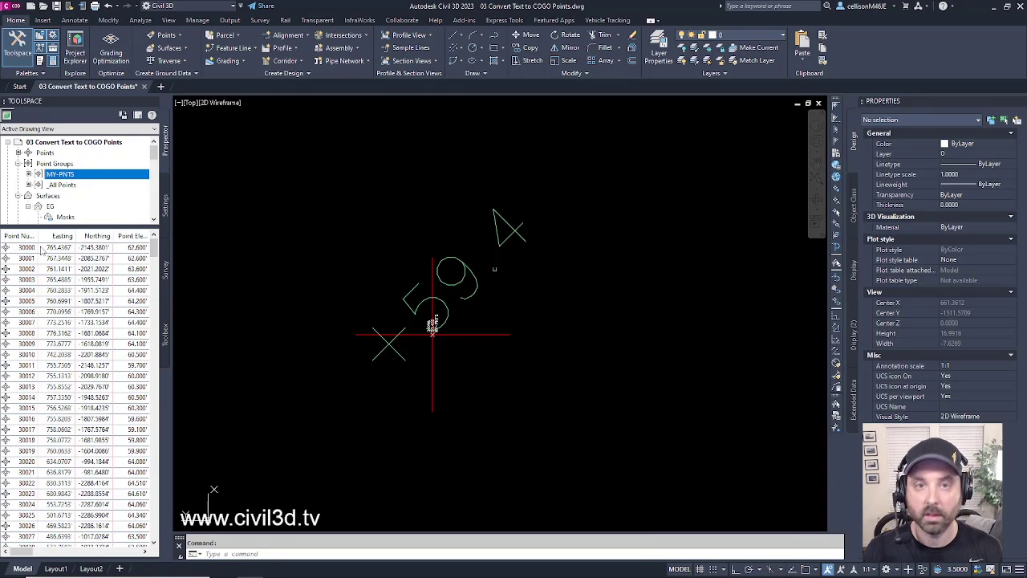
drag(154, 251, 154, 530)
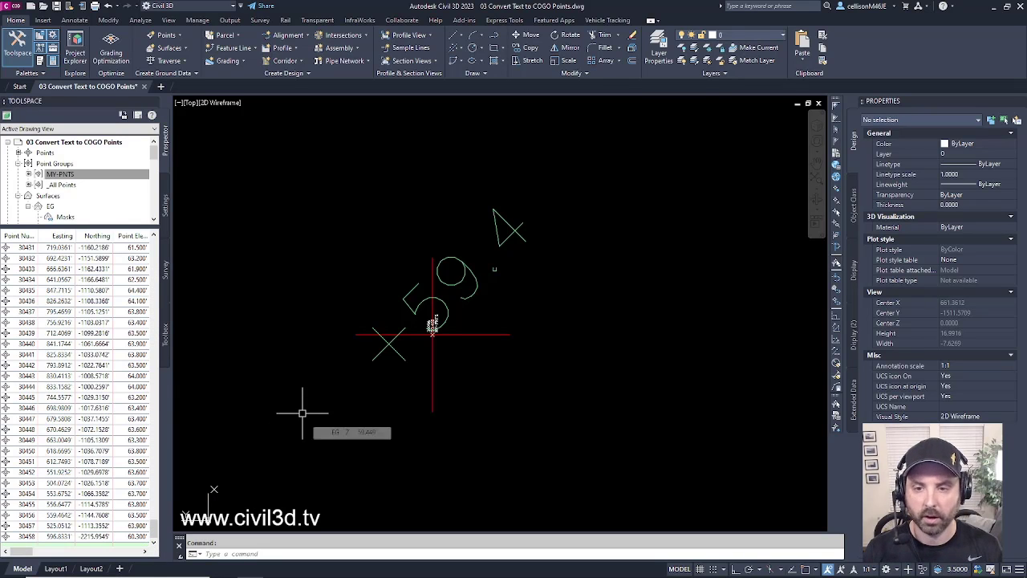